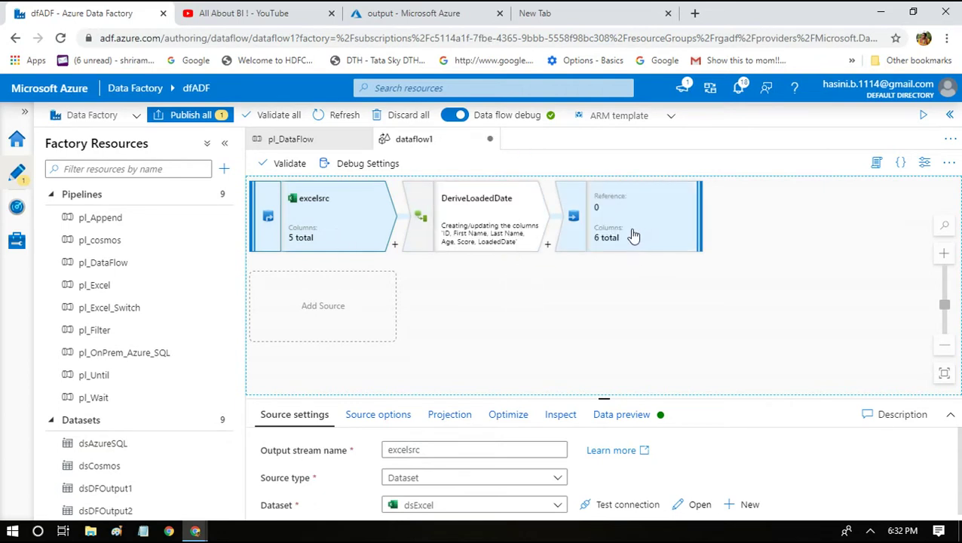
Add a Conditional Split transformation directly after the excelsrc source in the data flow
left_click(394, 245)
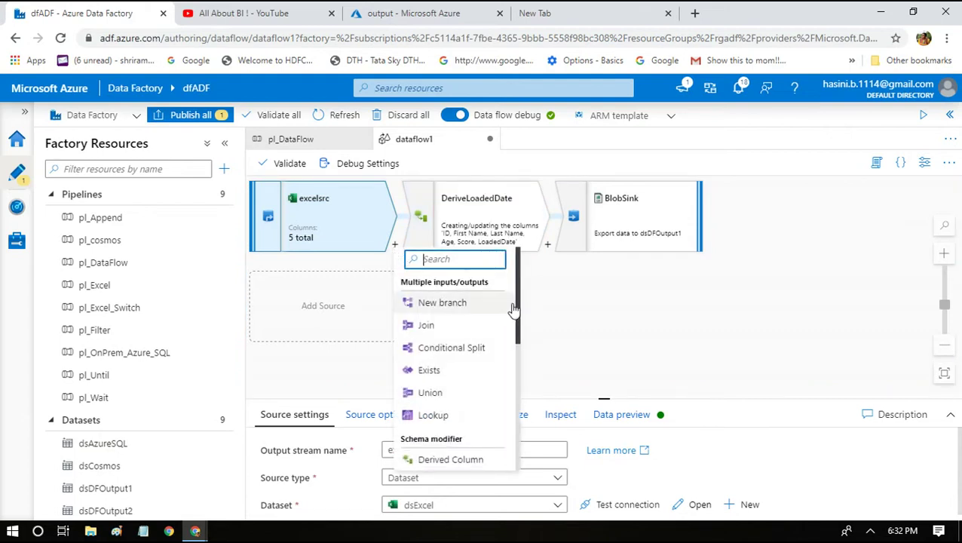
mouse_move(519, 309)
left_mouse_down()
mouse_move(516, 397)
mouse_move(513, 319)
left_mouse_up()
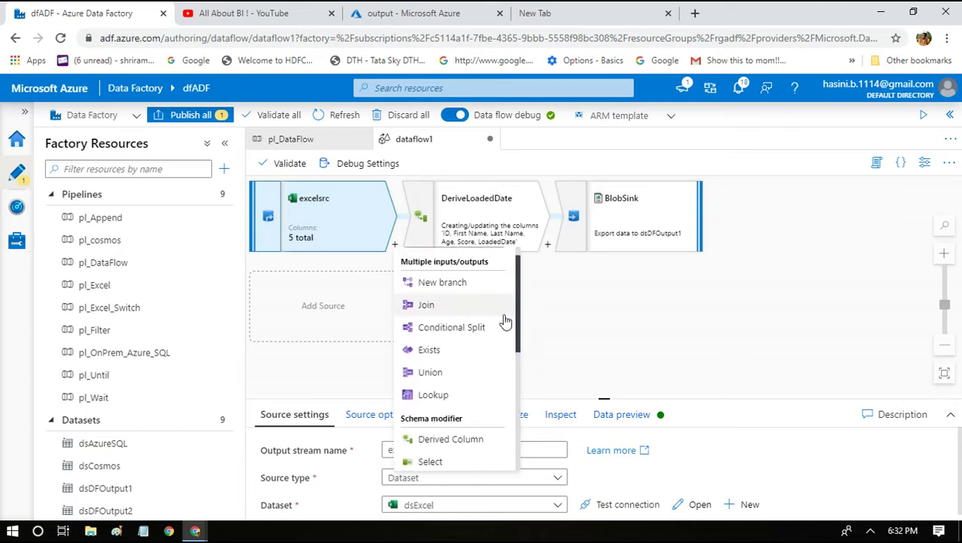
left_click(452, 327)
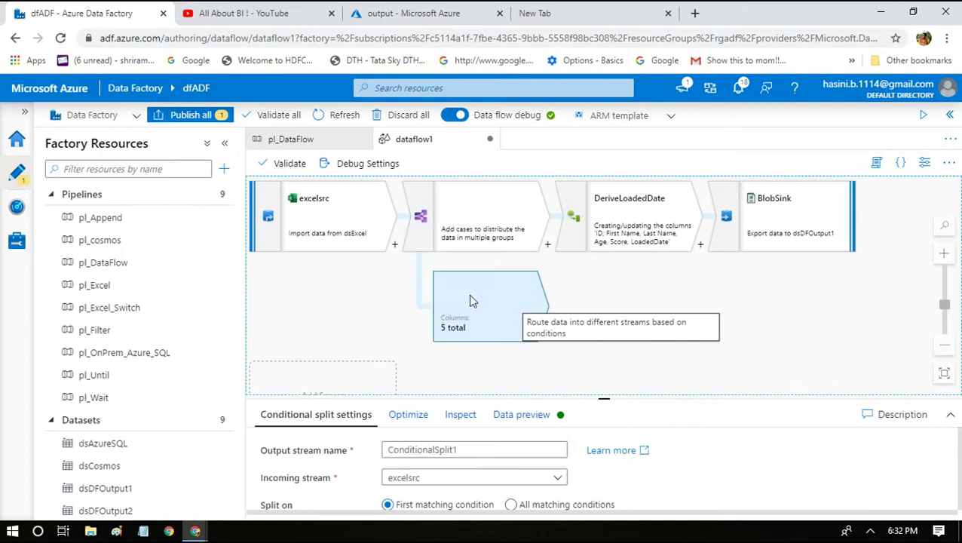
Open the dsExcel dataset used by the excelsrc source, preview its data, and close the dataset again
left_click(338, 224)
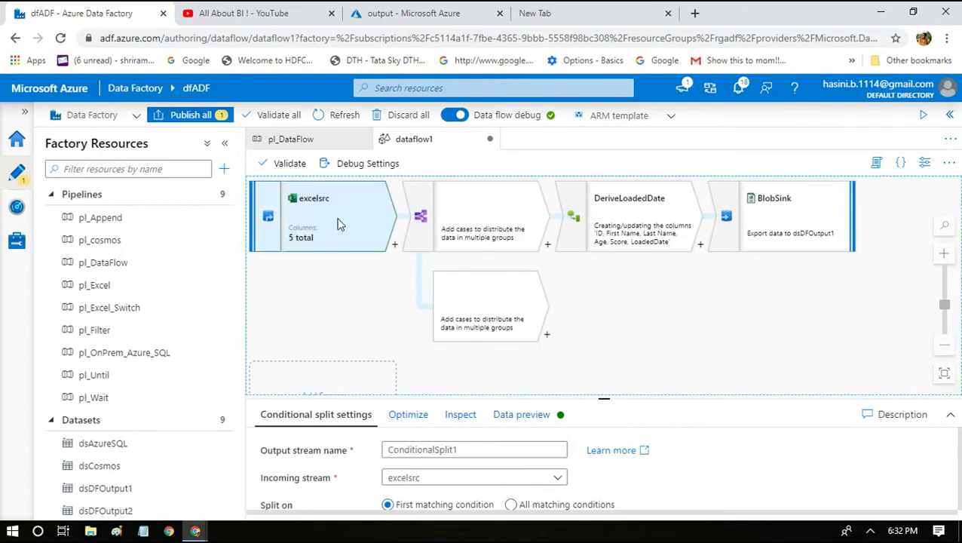
left_click_drag(602, 397, 604, 288)
left_click(701, 403)
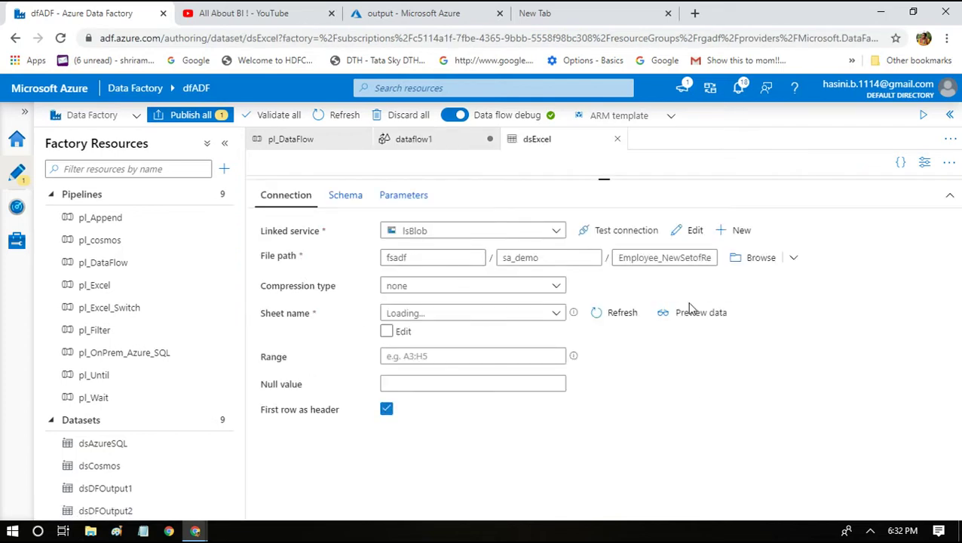
left_click(685, 315)
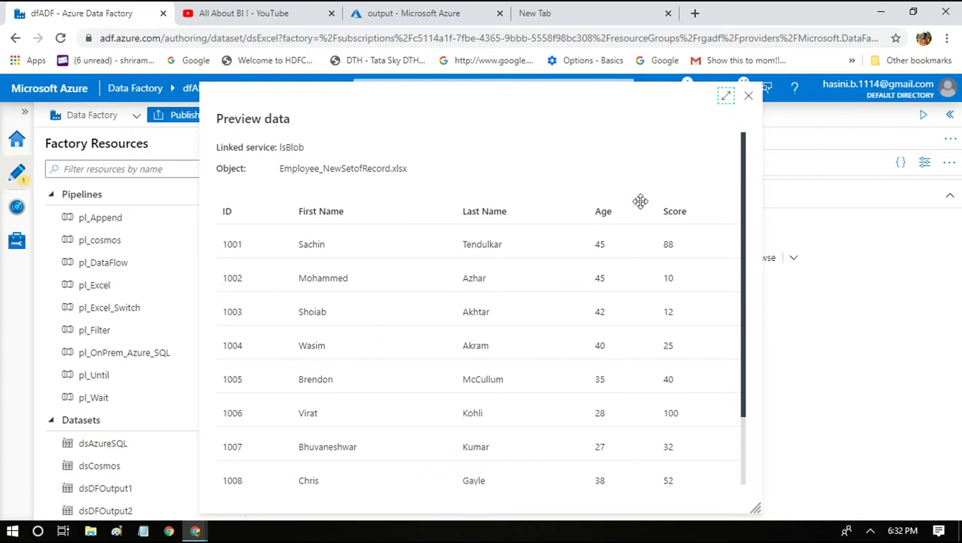
left_click(747, 98)
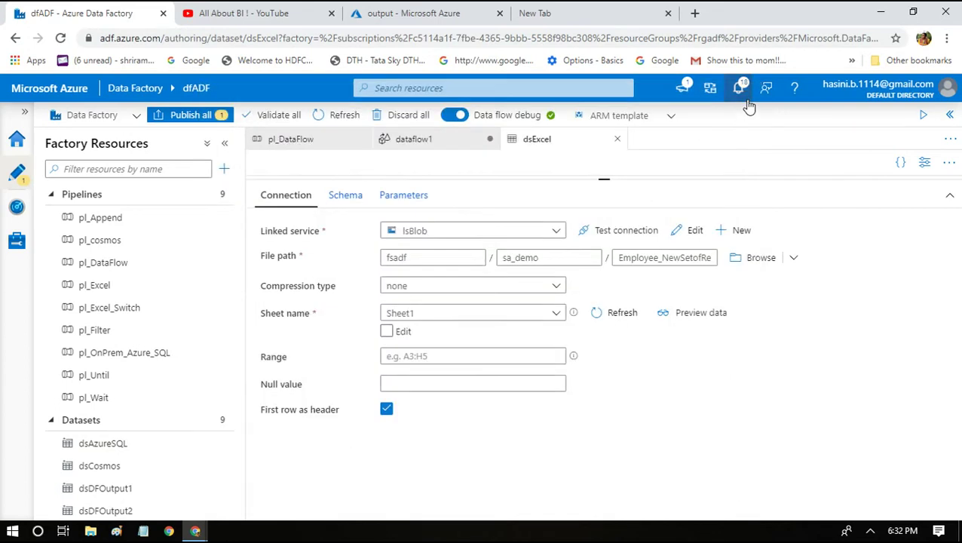
left_click(618, 141)
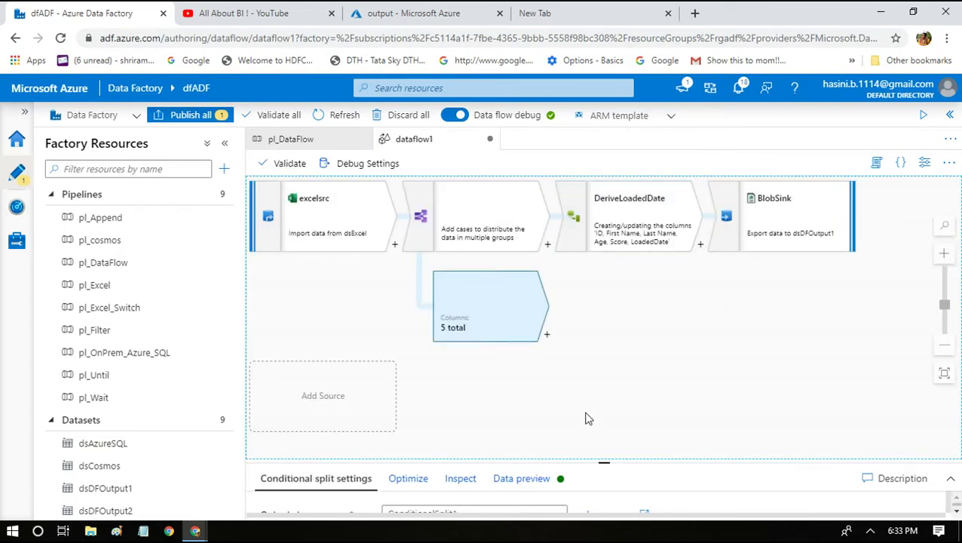
Rename the conditional split's output stream SplitbyName and make it split on all matching conditions
left_click_drag(602, 459, 628, 255)
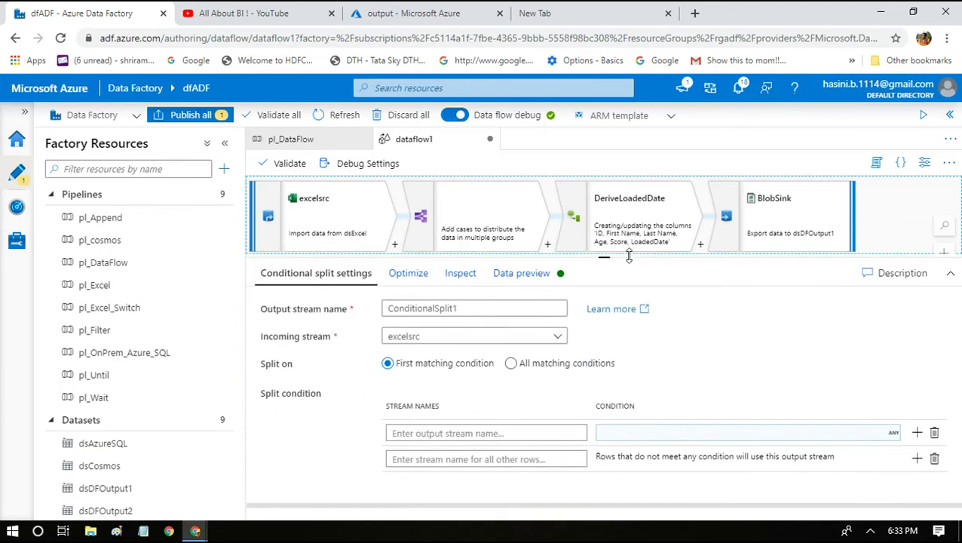
double_click(429, 310)
type("SplitbyName")
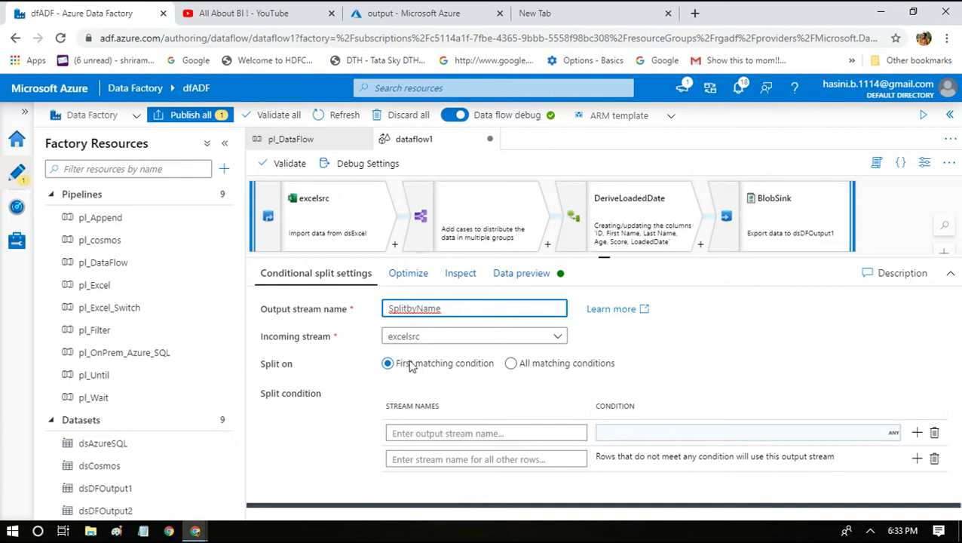
left_click(510, 365)
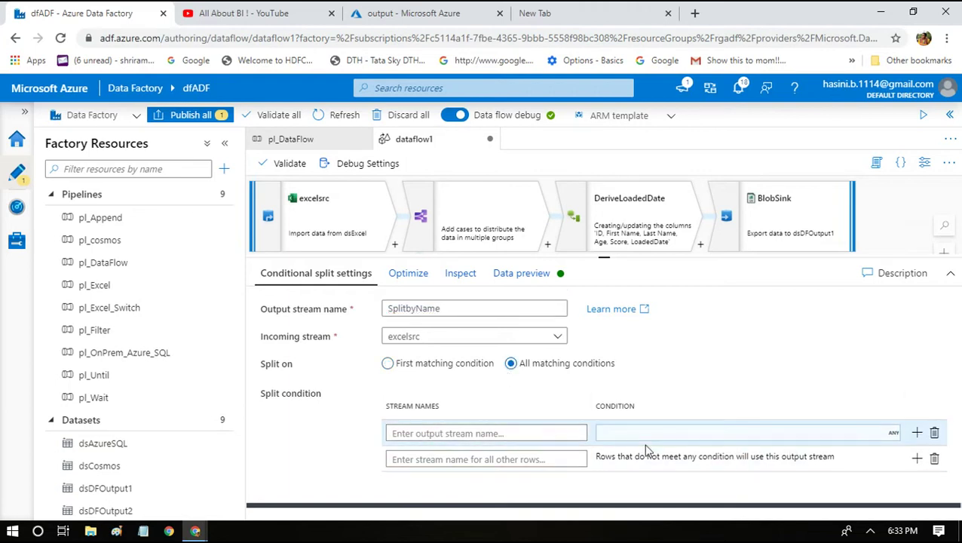
Open the expression builder for the first split condition and insert the startsWith function
left_click(616, 435)
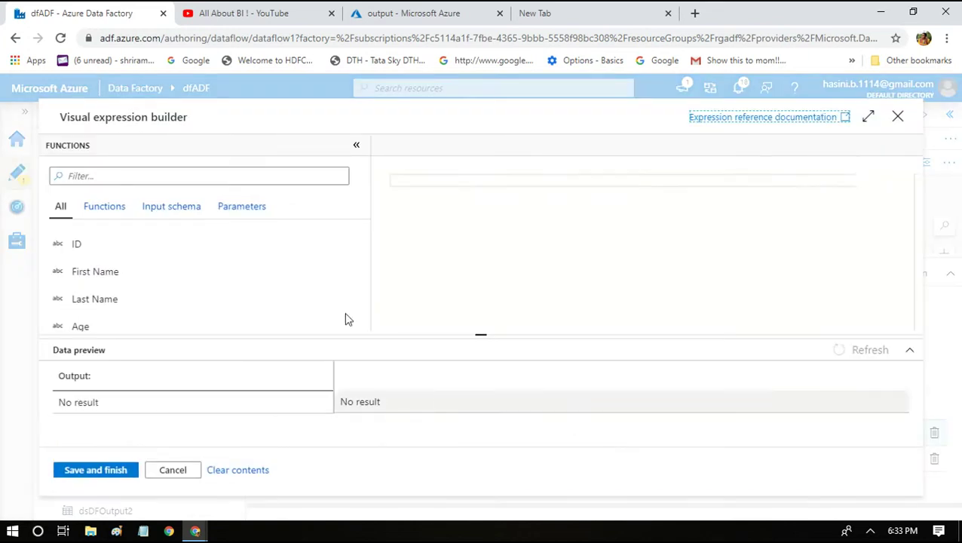
left_click(116, 213)
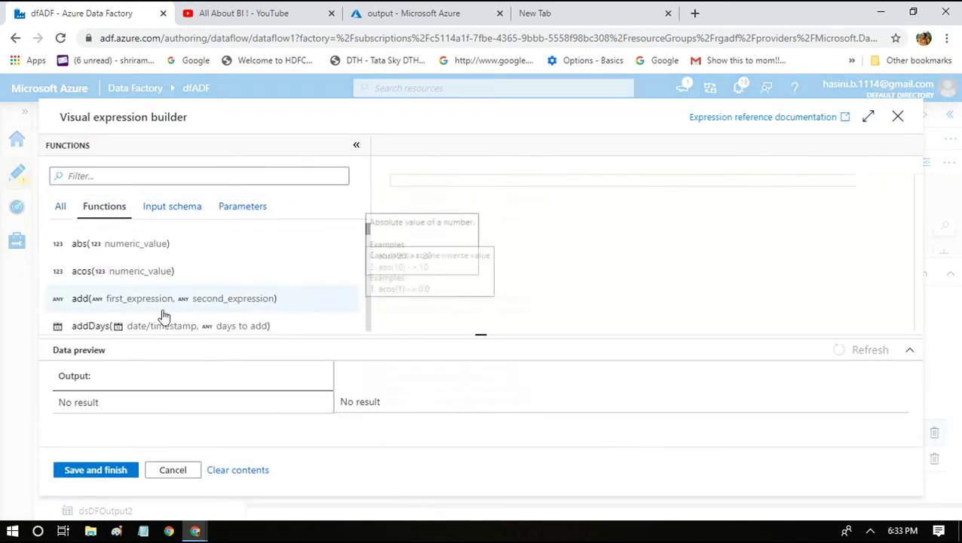
left_click(89, 175)
type("start")
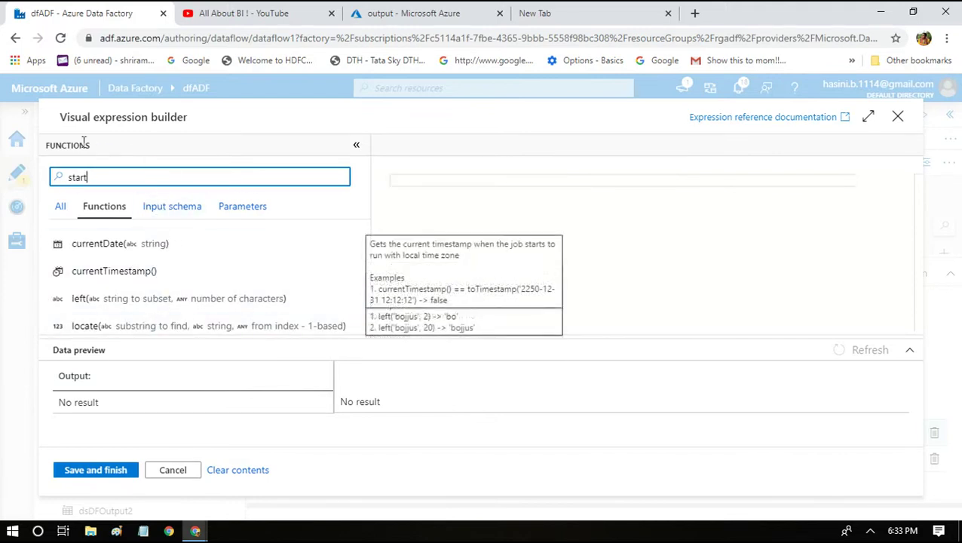
type("s")
left_click(96, 300)
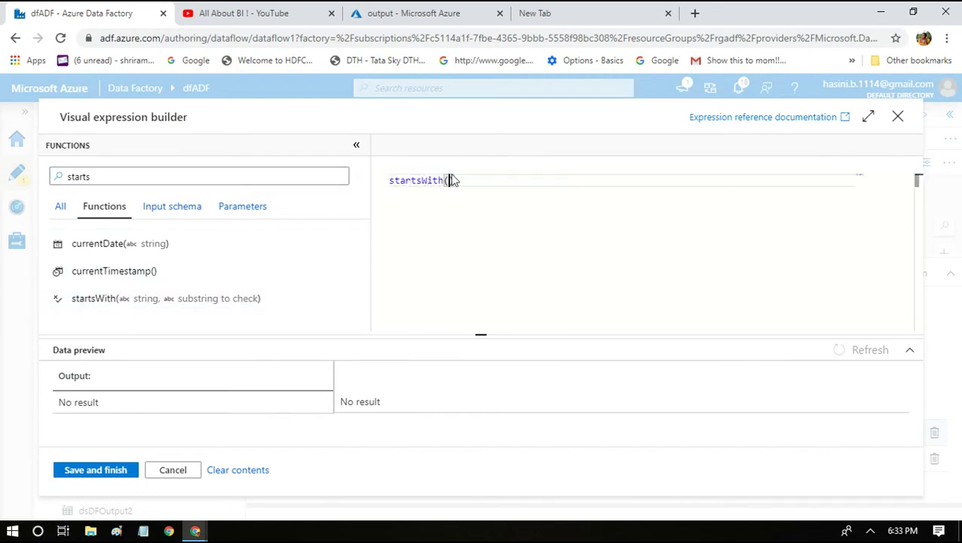
Complete the condition as startsWith({First Name},'S') using the First Name column, and save the expression
left_click(172, 170)
key("ctrl+a")
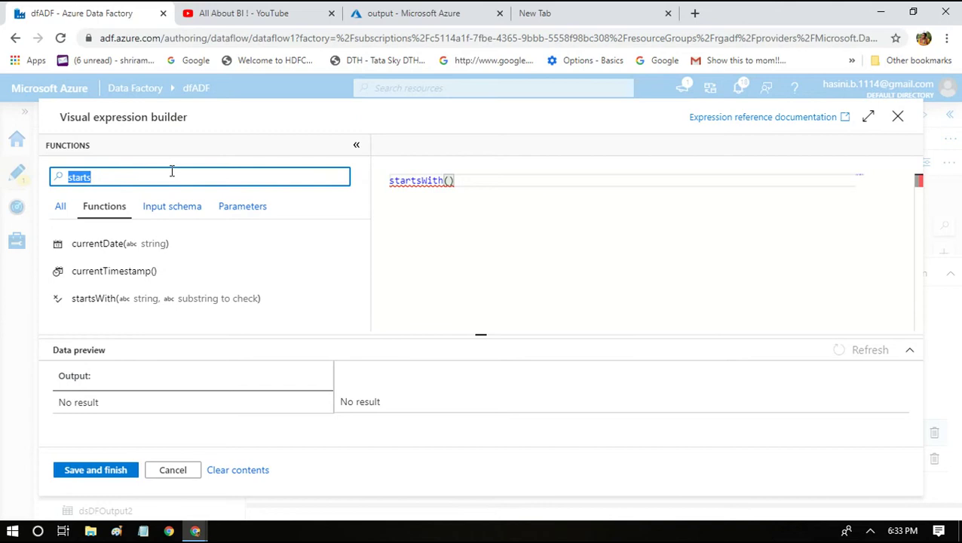
key("BackSpace")
left_click(59, 206)
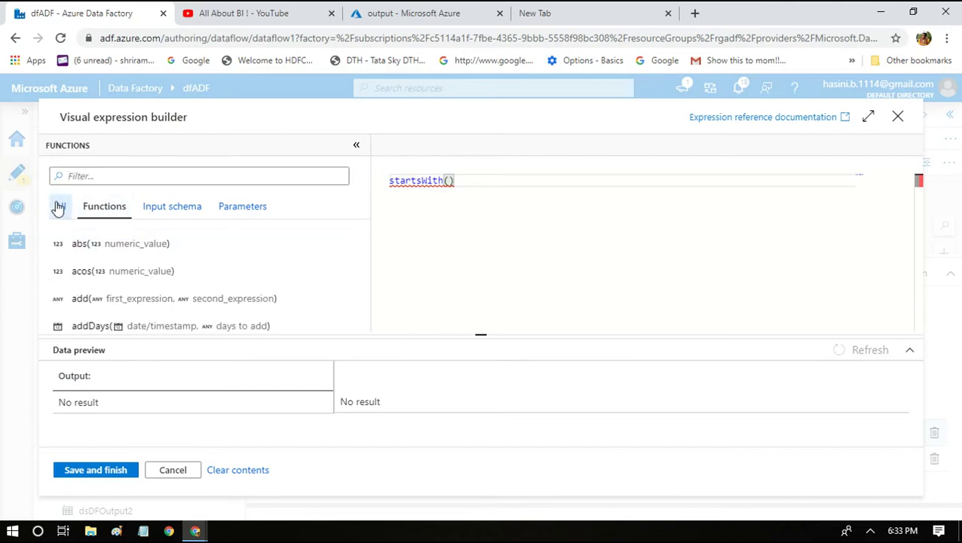
left_click(72, 275)
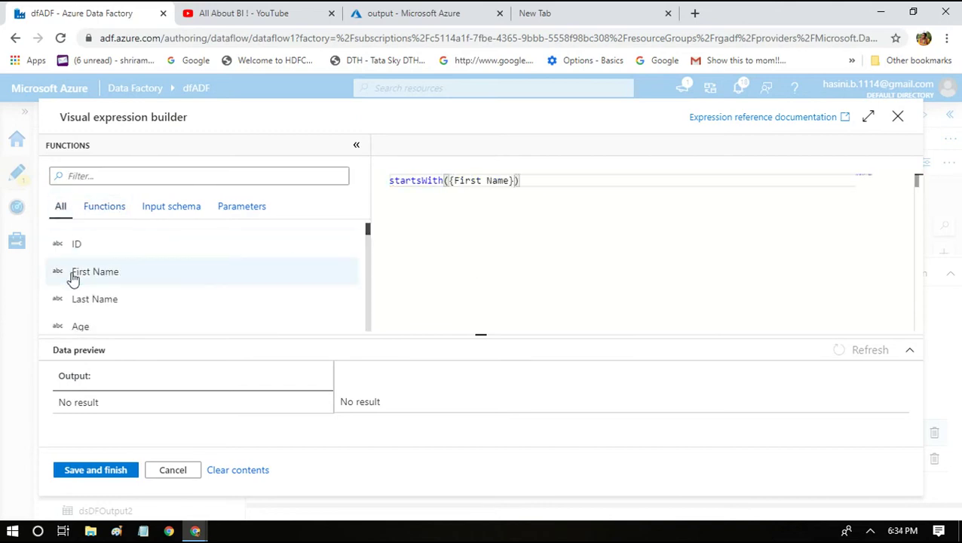
type(",'S")
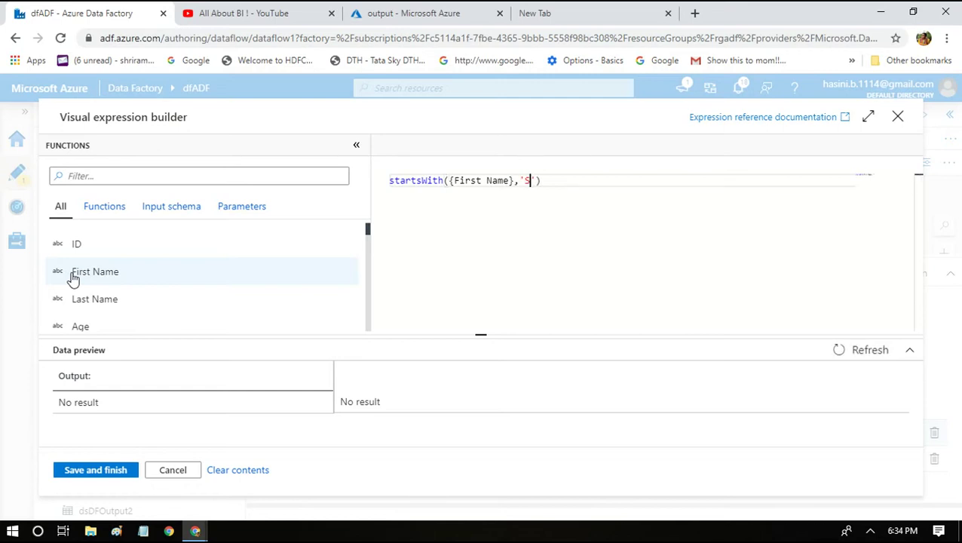
left_click(91, 469)
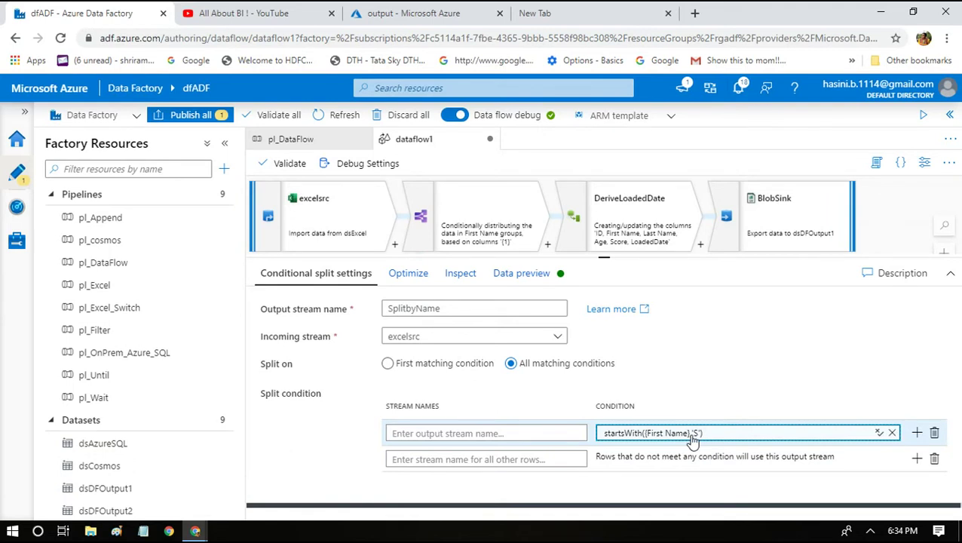
Name the condition's output stream StartswithS and remove the stream for all other rows
left_click(516, 434)
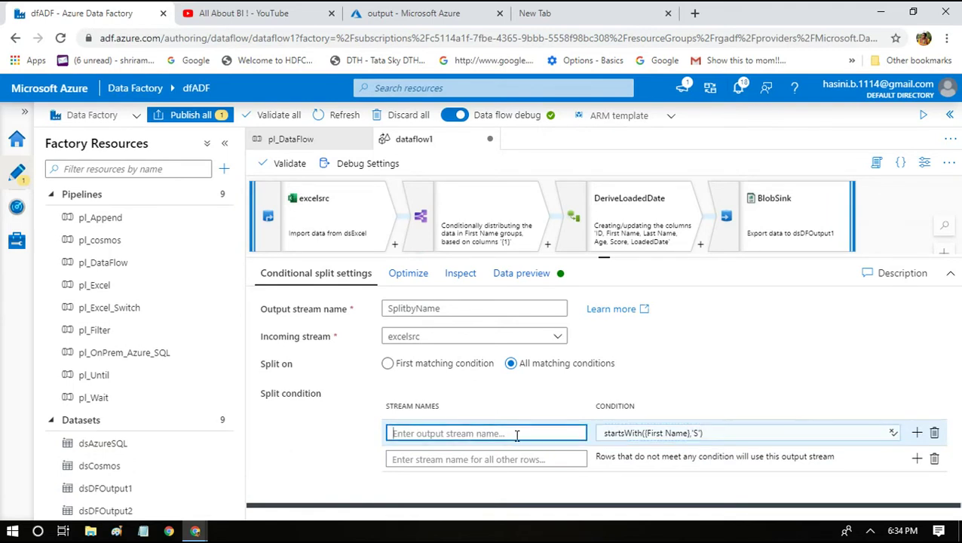
type("StartswithS")
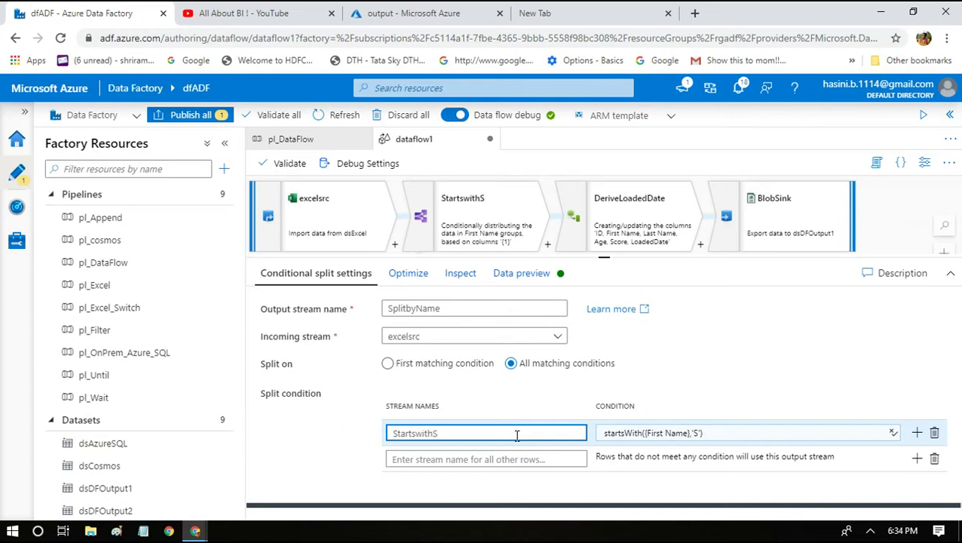
left_click(932, 462)
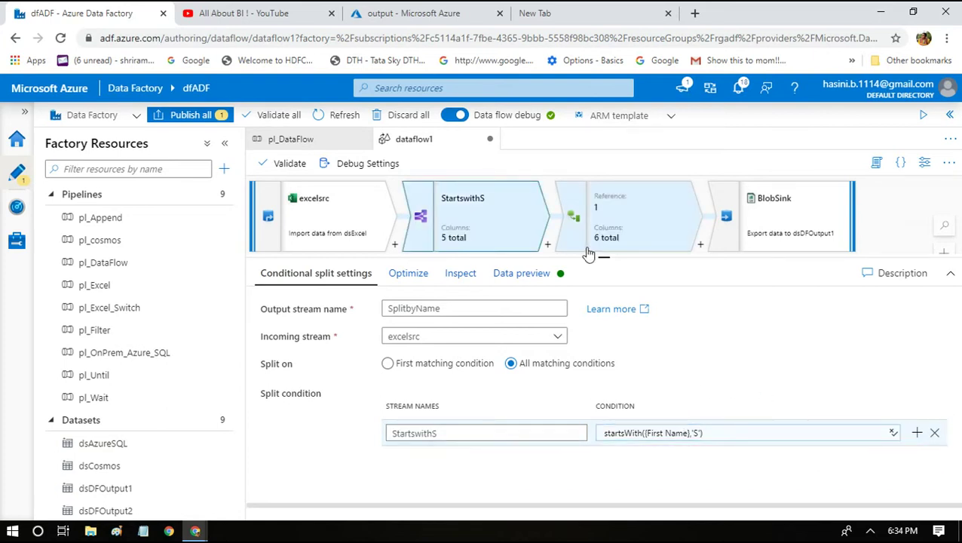
left_click_drag(599, 279, 603, 371)
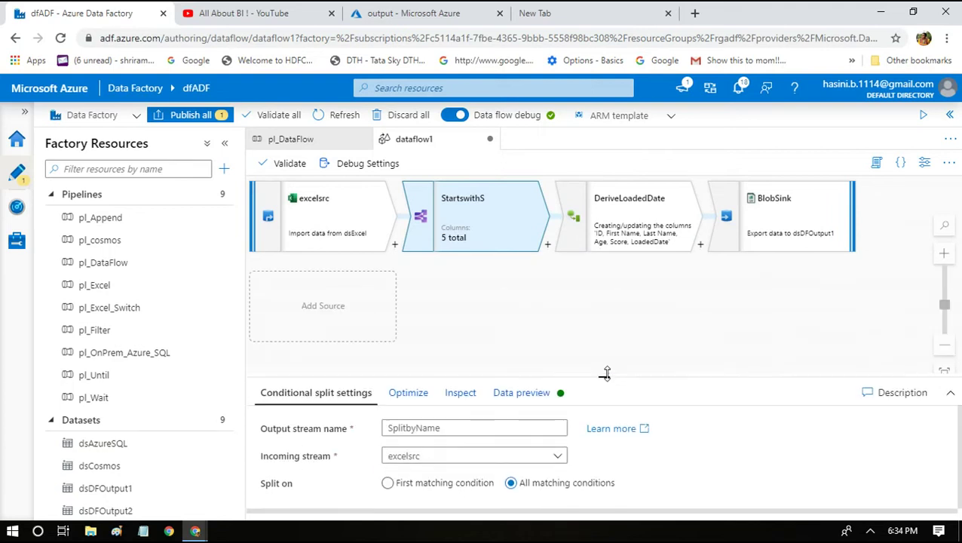
left_click(486, 230)
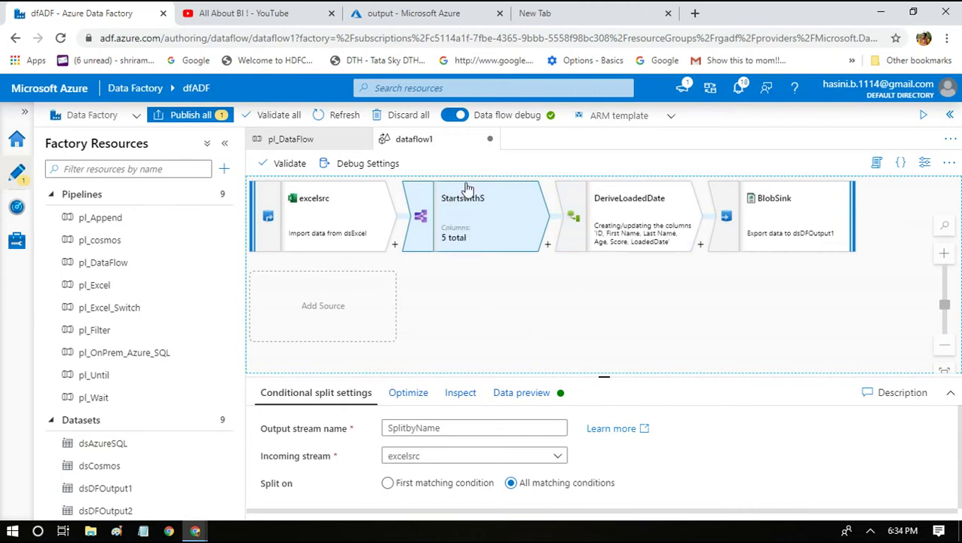
left_click_drag(603, 374, 604, 288)
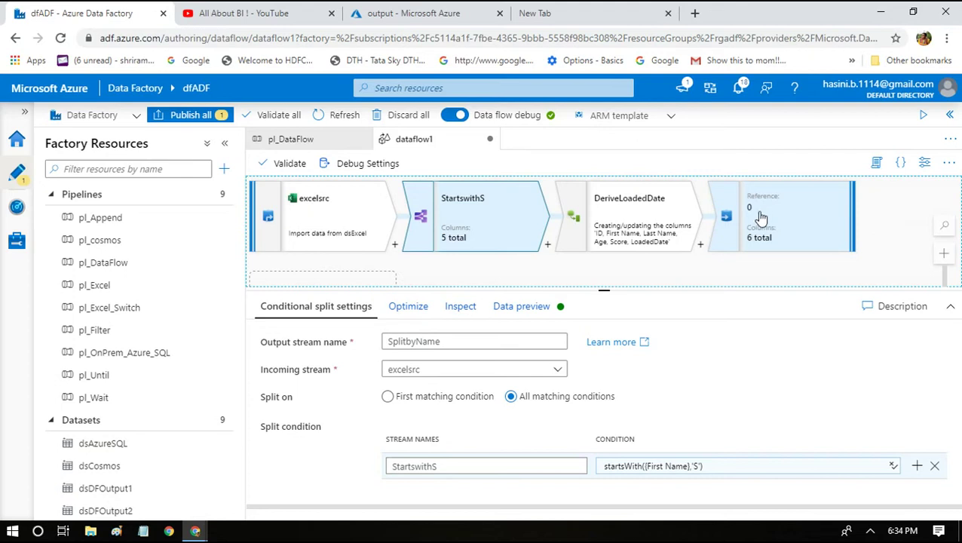
Delete the BlobSink and add a new sink after the DeriveLoadedDate transformation, dismissing the sink guidance
left_click(746, 237)
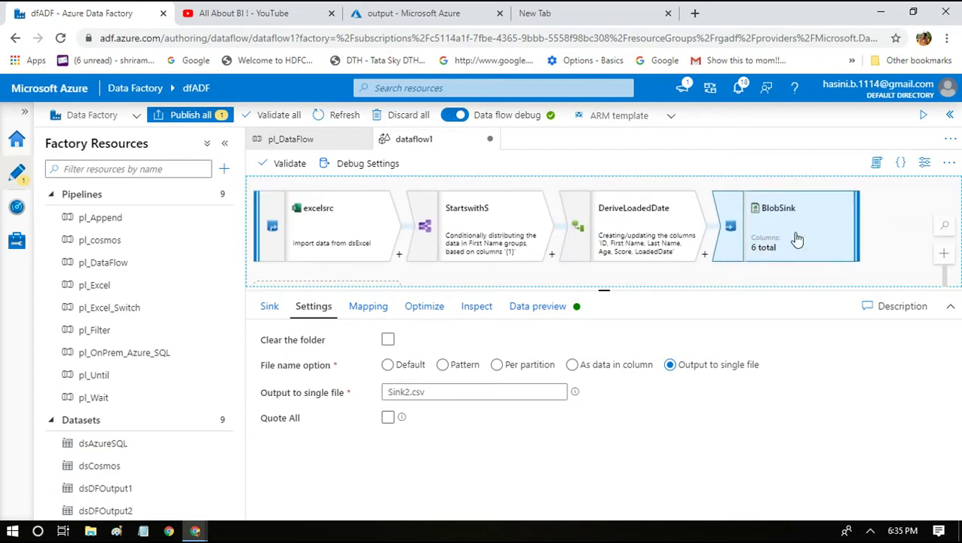
key("Delete")
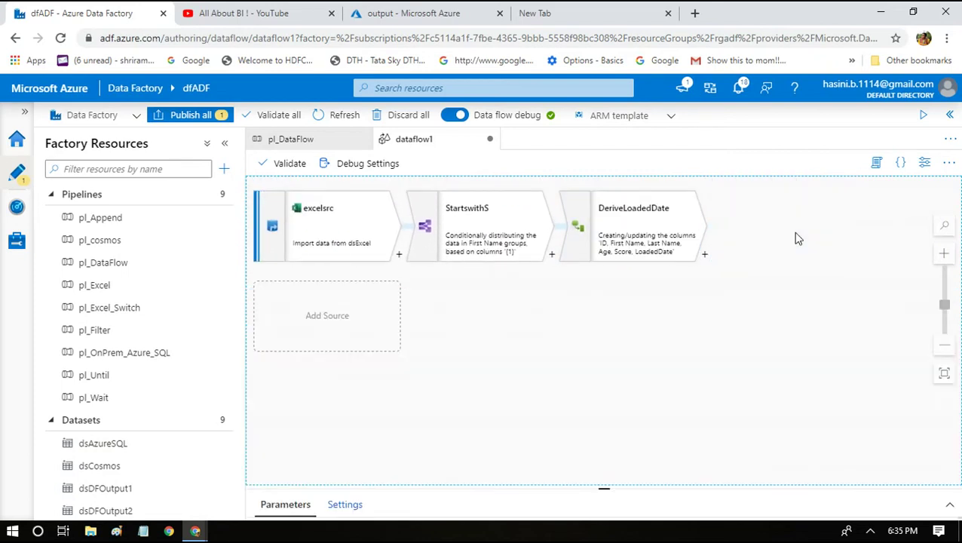
left_click(704, 256)
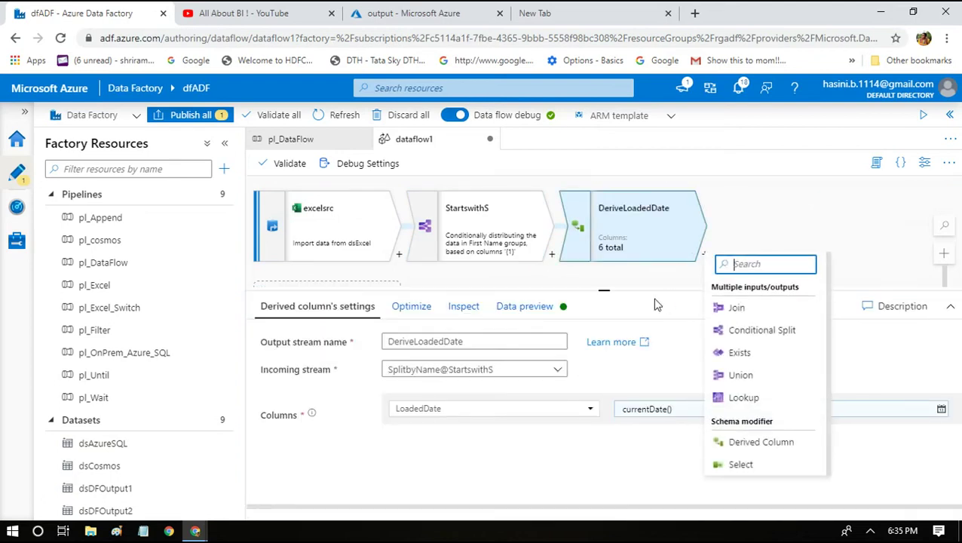
left_click_drag(829, 343, 835, 468)
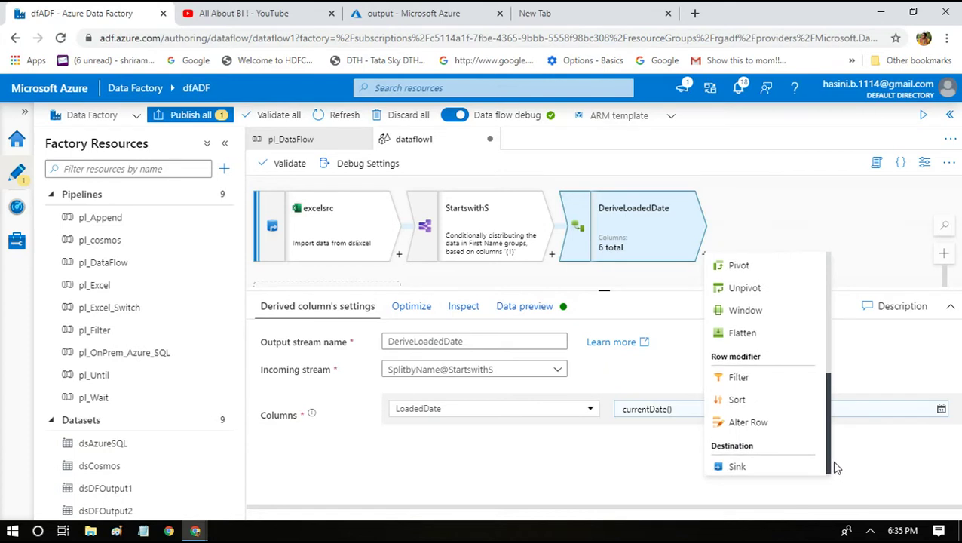
left_click(757, 468)
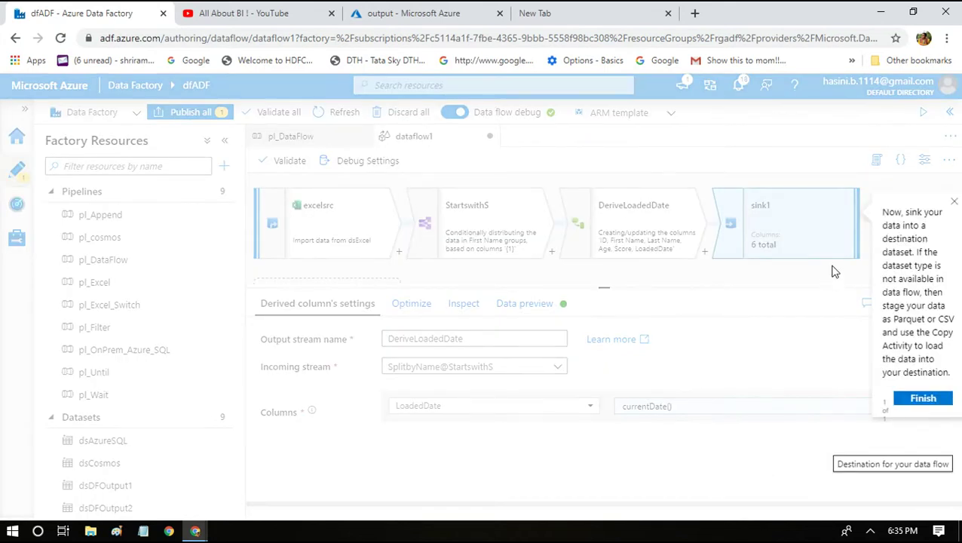
left_click(954, 201)
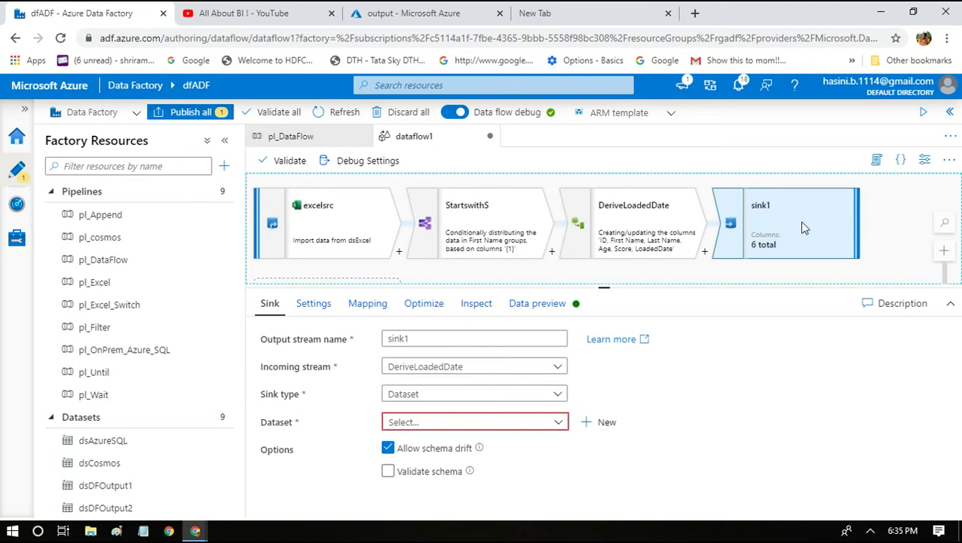
Name the new sink DFSink and select dsDFOutput2 as its dataset
double_click(418, 340)
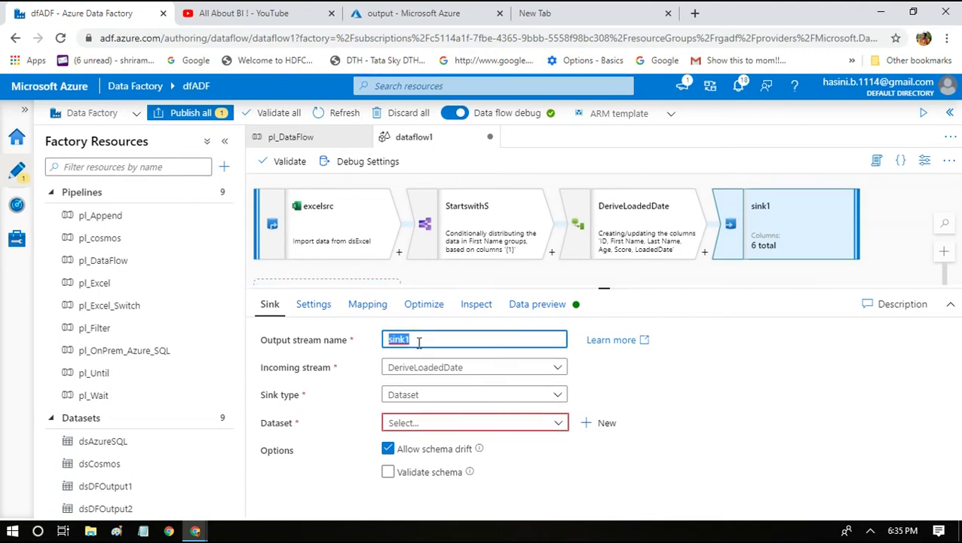
key("BackSpace")
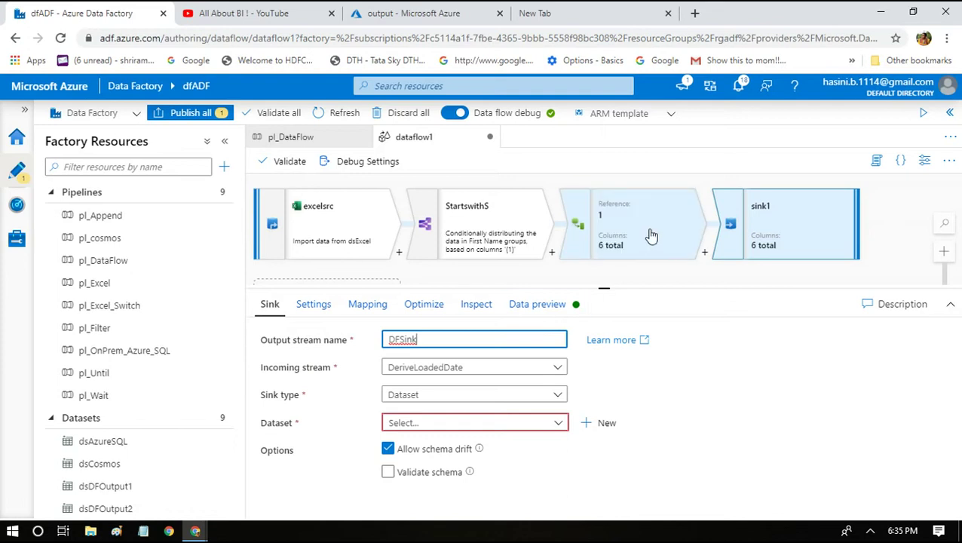
left_click(424, 427)
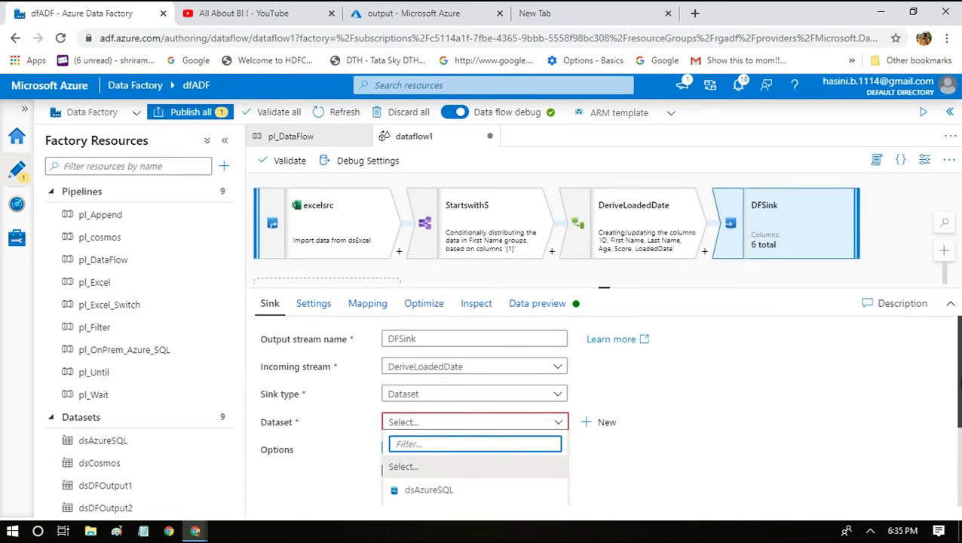
left_click(960, 421)
left_click_drag(603, 287, 614, 179)
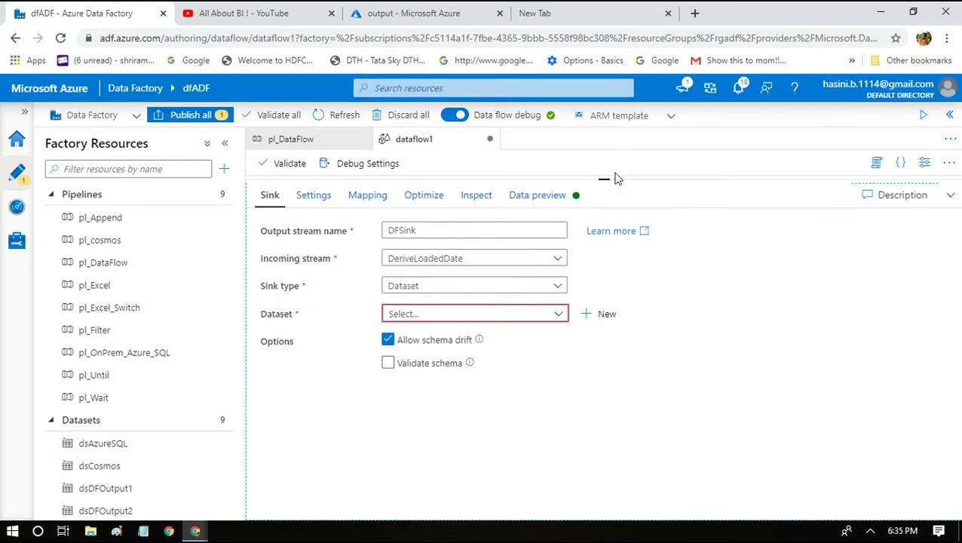
left_click(461, 317)
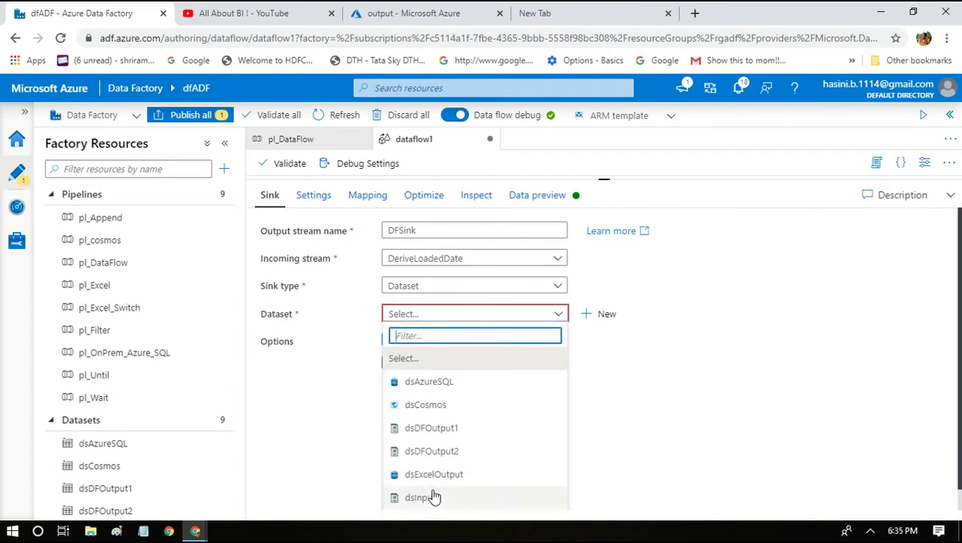
left_click(457, 452)
left_click(457, 451)
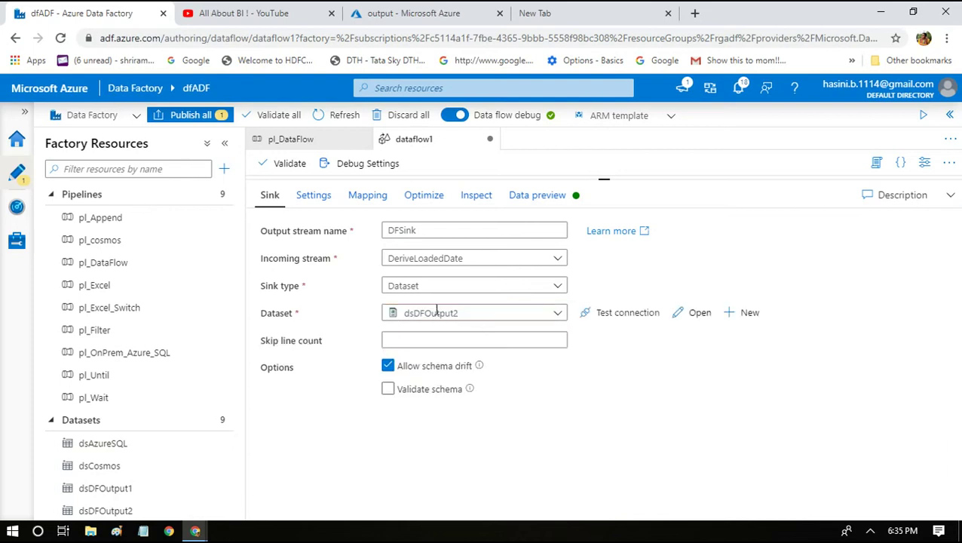
Open the dsDFOutput2 dataset and check its file path against the output container in the Azure portal
left_click(695, 315)
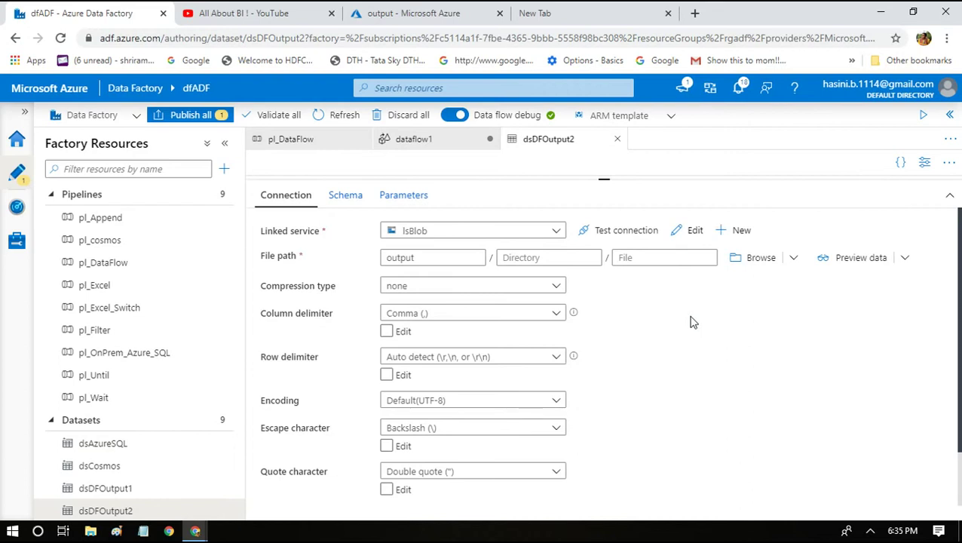
double_click(405, 257)
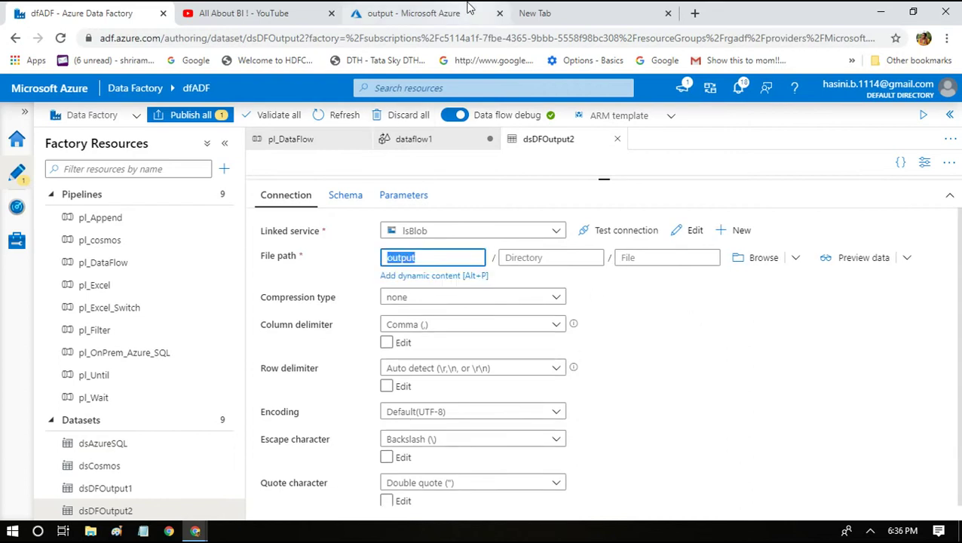
left_click(411, 13)
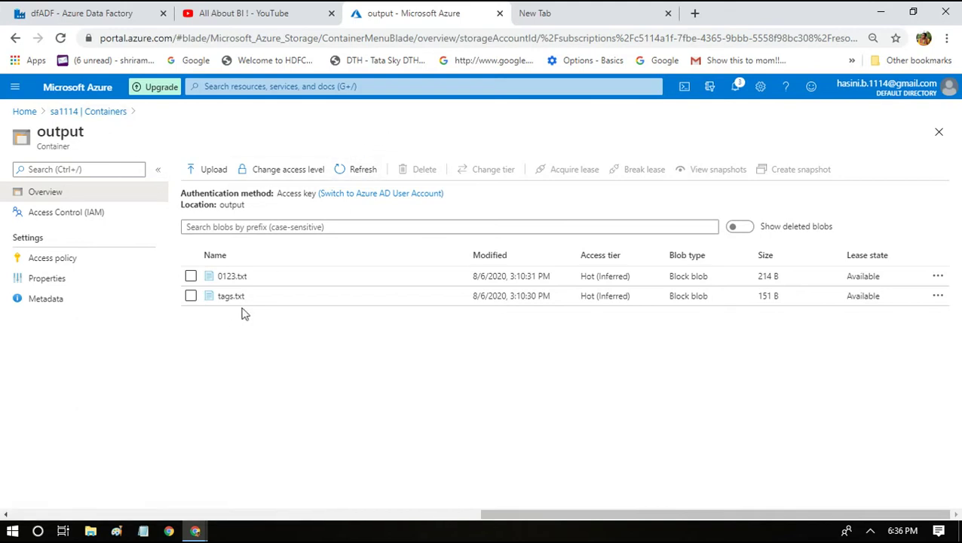
double_click(230, 205)
left_click(54, 11)
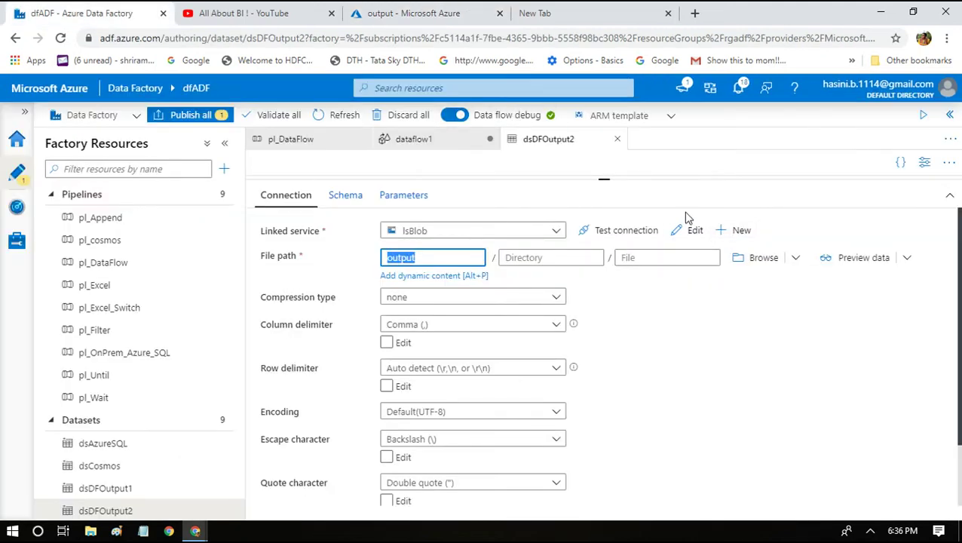
Return to the pl_DataFlow pipeline and open dataflow1 from its Mapping Data Flow activity
left_click_drag(605, 181, 605, 338)
left_click(284, 139)
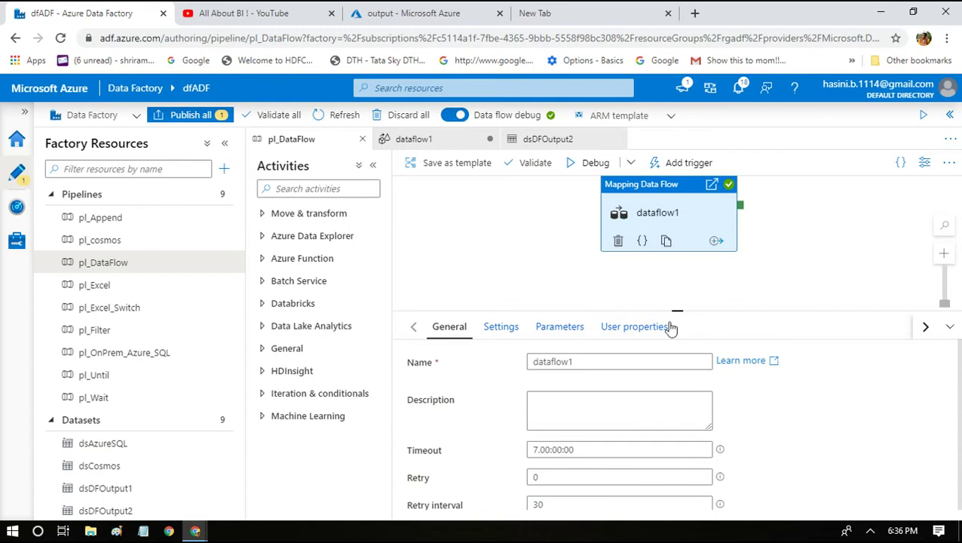
double_click(624, 192)
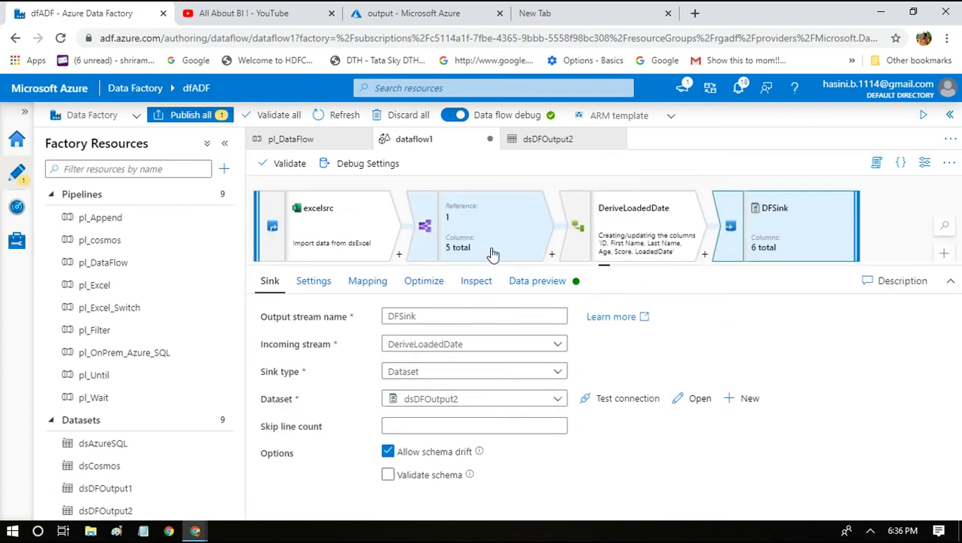
Set DFSink's file name option to Output to single file and apply single partitioning
left_click(798, 223)
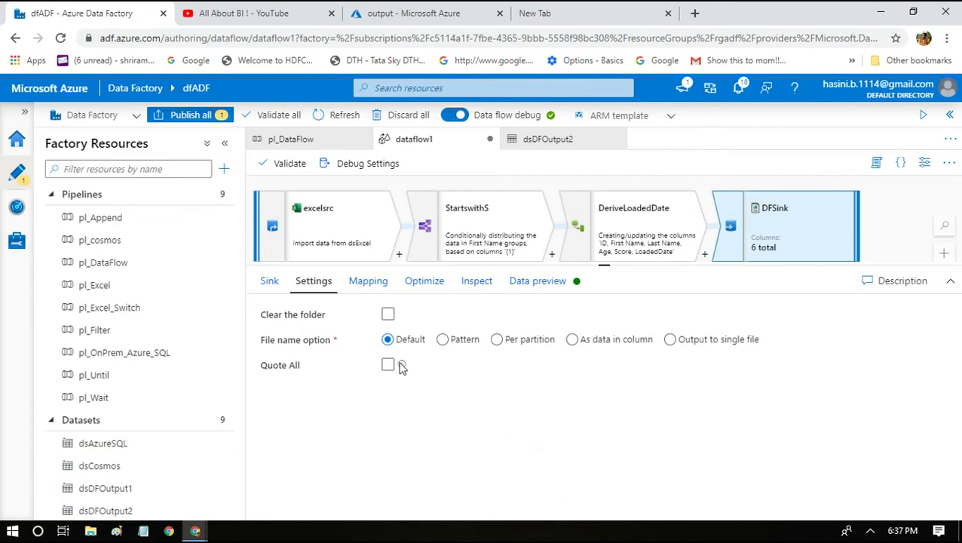
left_click(387, 314)
left_click(669, 339)
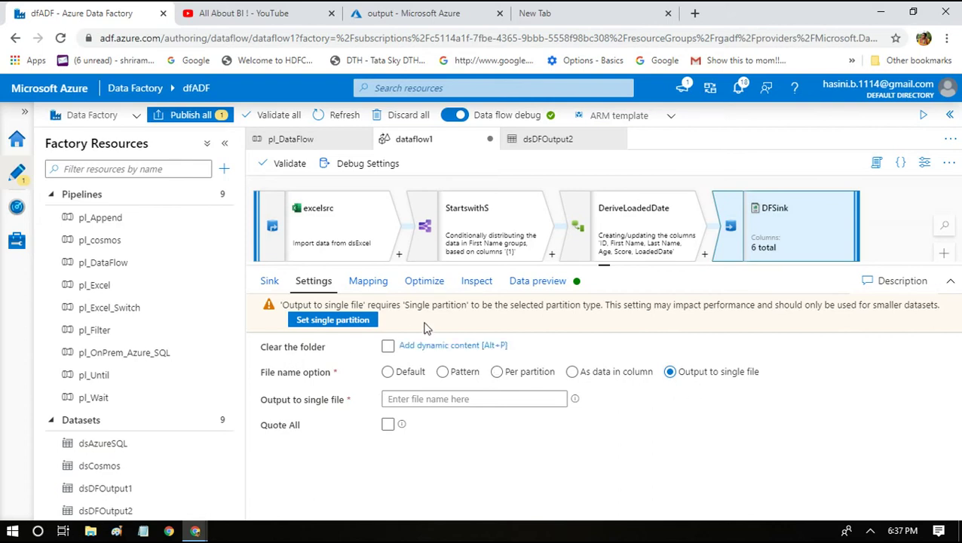
left_click_drag(296, 304, 595, 306)
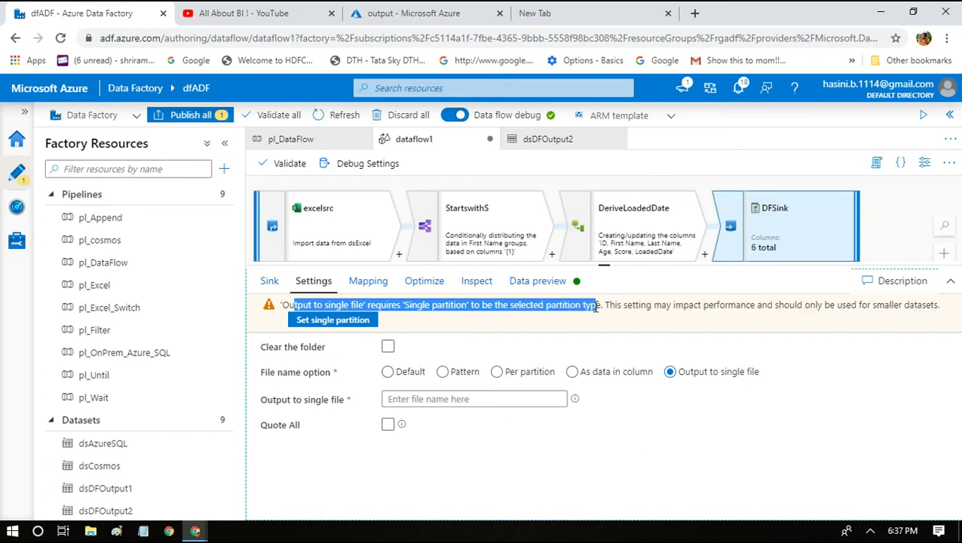
left_click(635, 419)
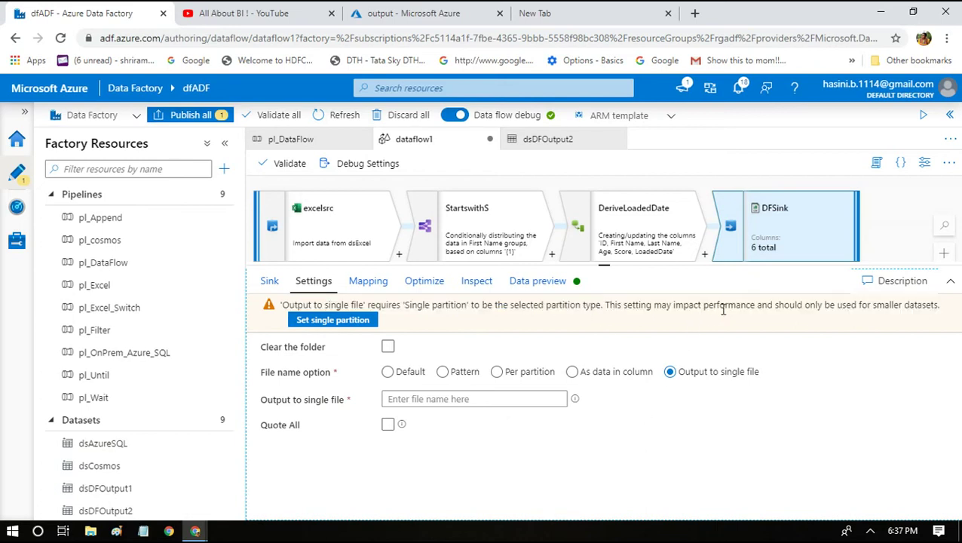
left_click_drag(832, 306, 942, 309)
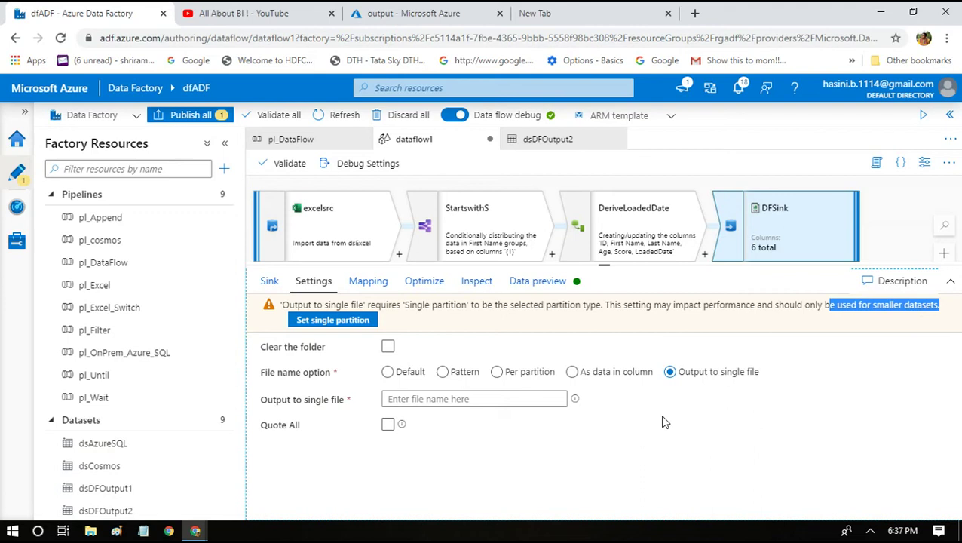
left_click(663, 422)
left_click(311, 320)
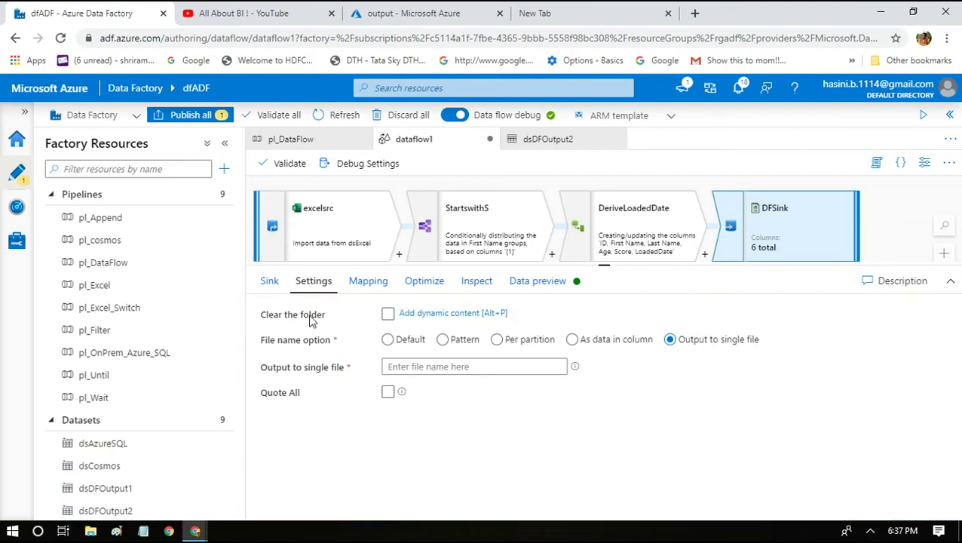
Name the sink's single output file DFOutput.csv
left_click(455, 368)
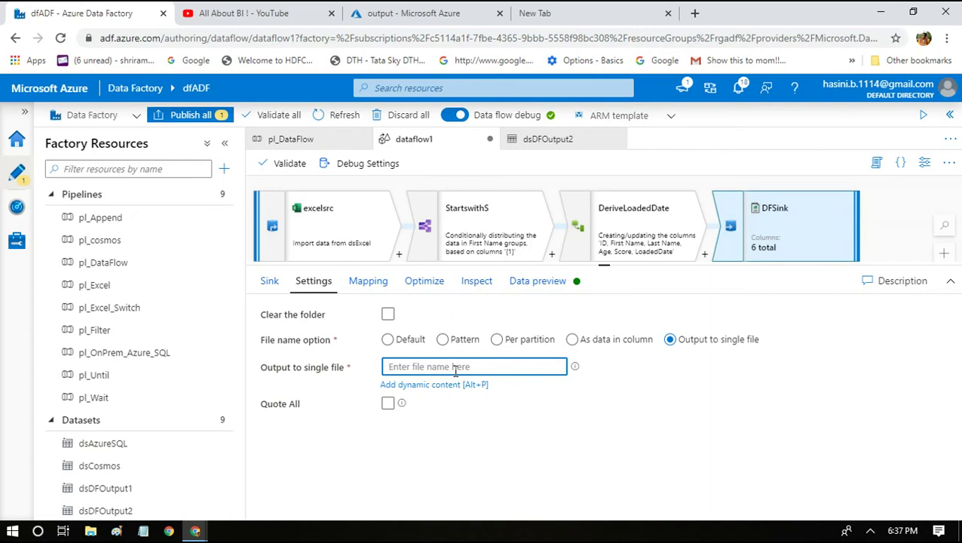
type("DF")
double_click(455, 369)
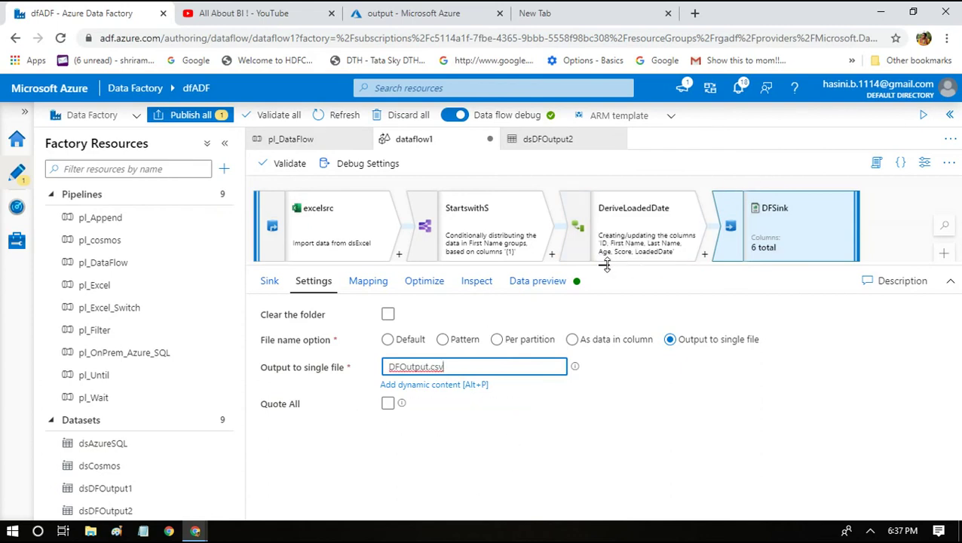
Publish the pending dataflow1 changes and start a debug run of the pl_DataFlow pipeline
left_click_drag(604, 264, 607, 354)
left_click(191, 115)
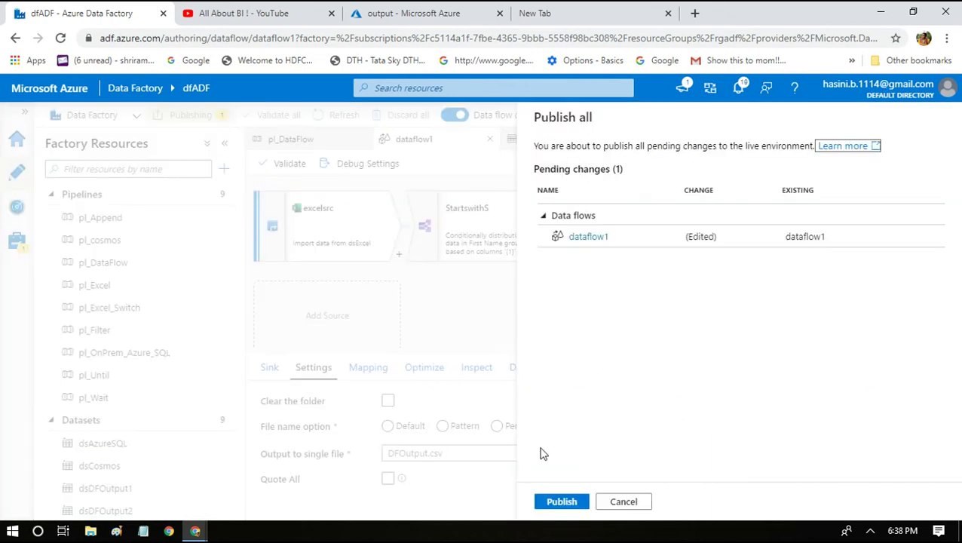
left_click(562, 501)
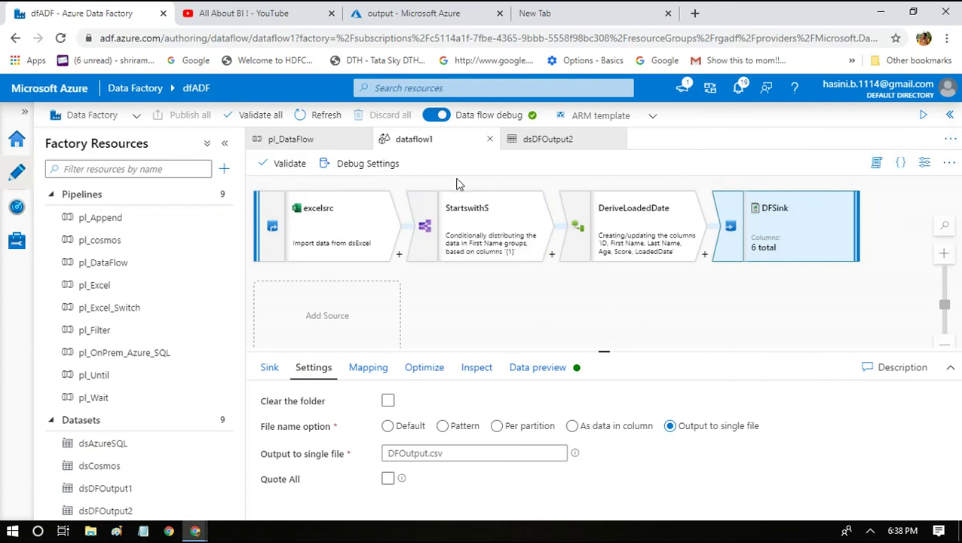
left_click(305, 142)
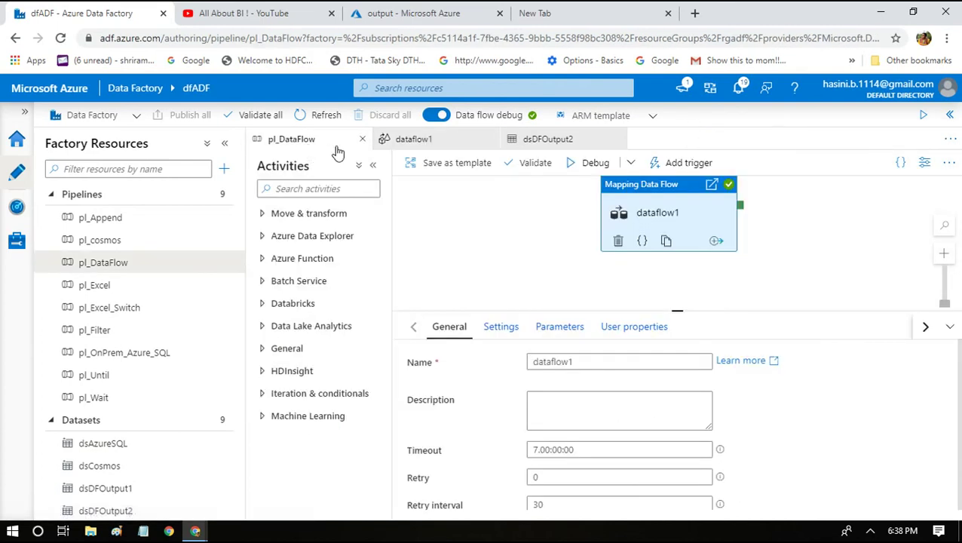
left_click(585, 166)
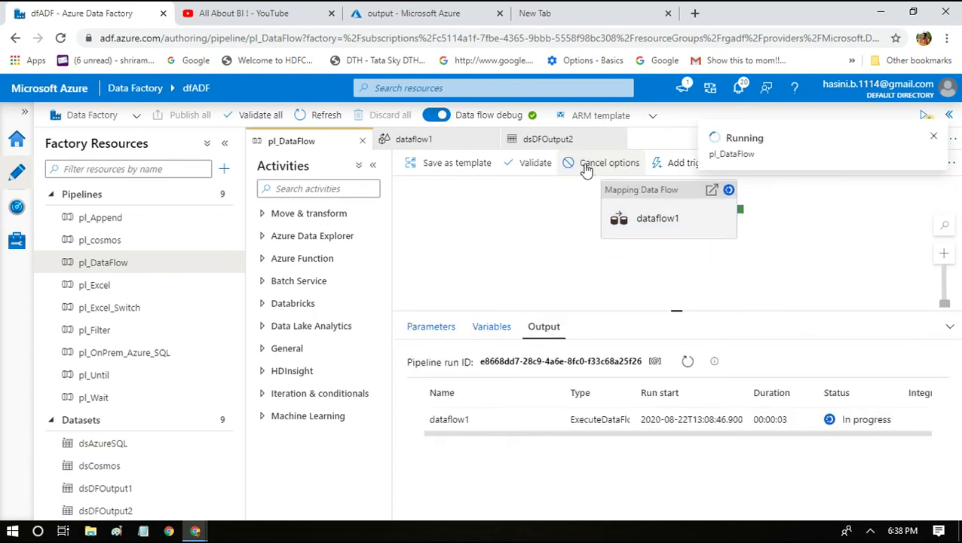
left_click(653, 198)
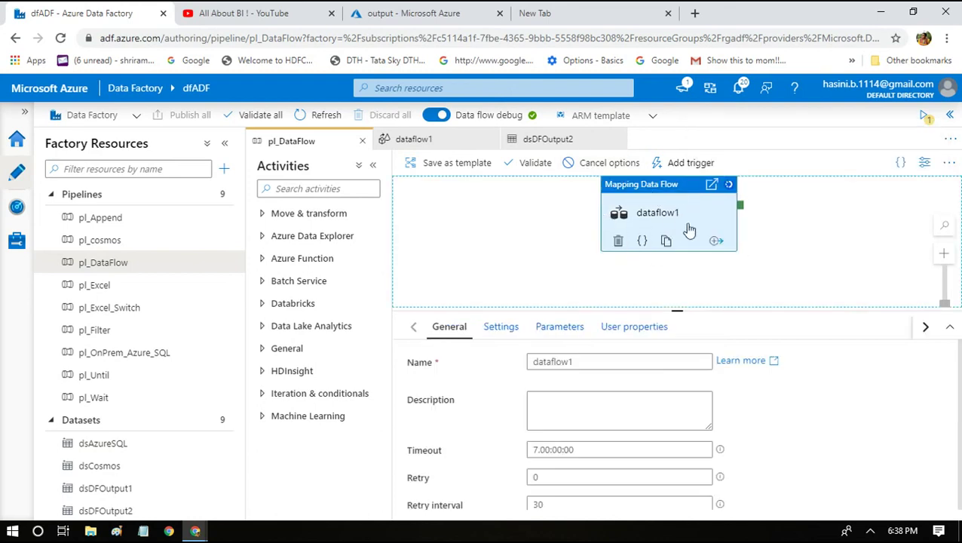
left_click(304, 184)
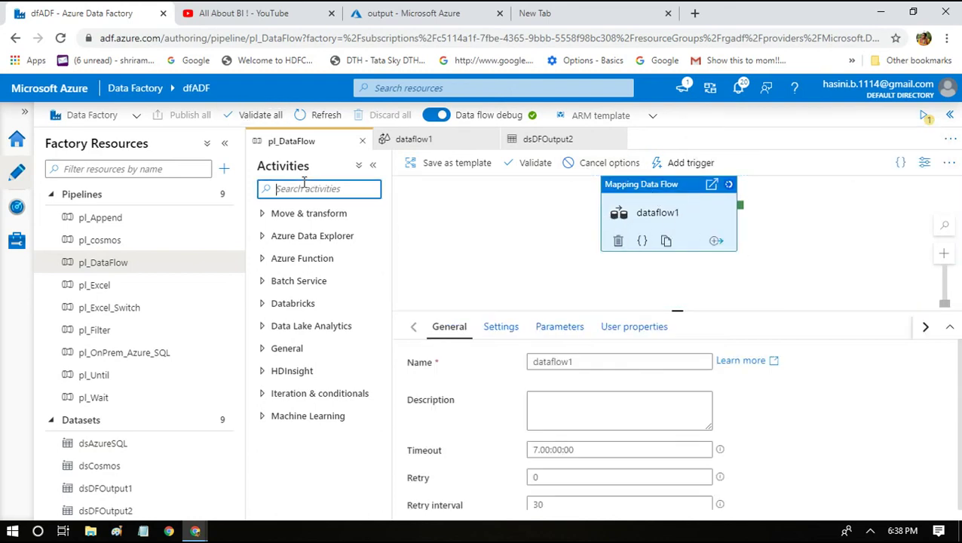
type("da")
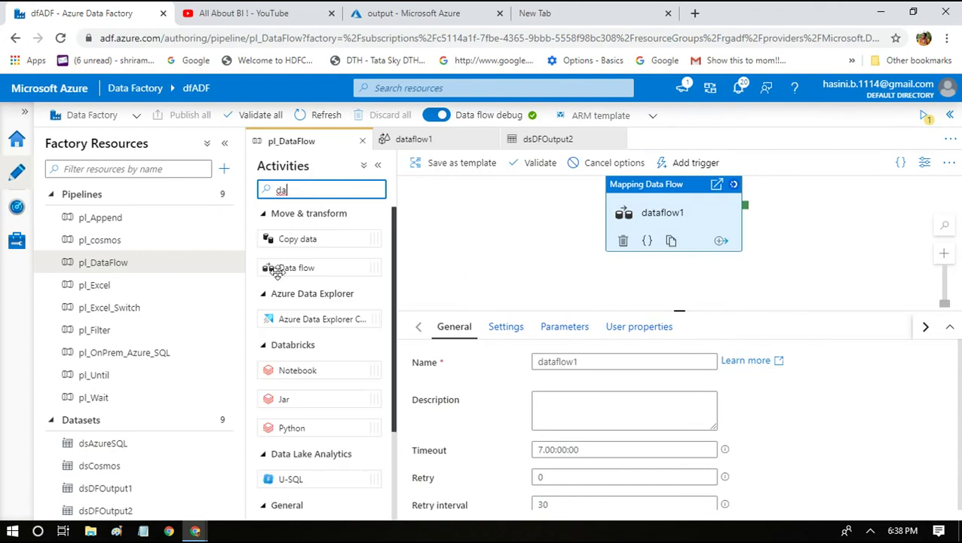
left_click_drag(281, 268, 476, 265)
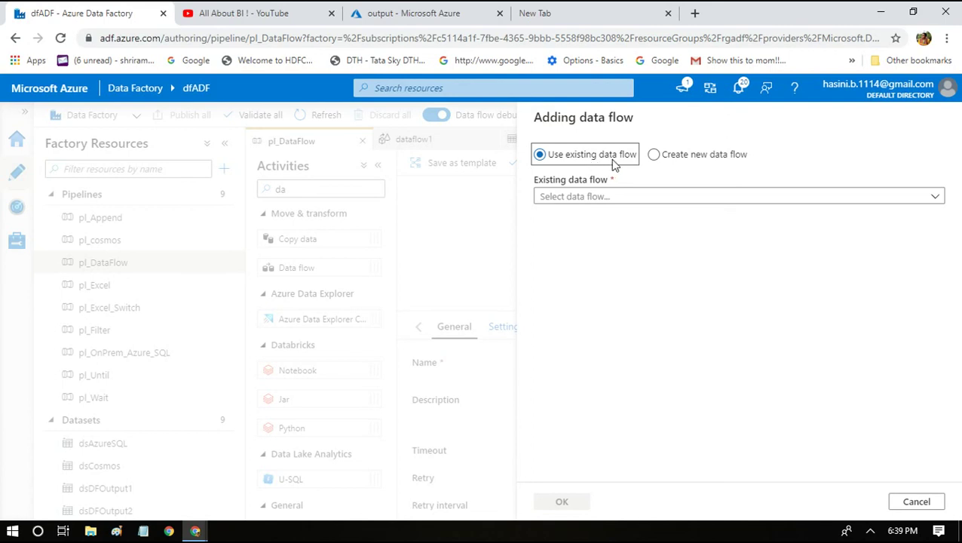
left_click(625, 200)
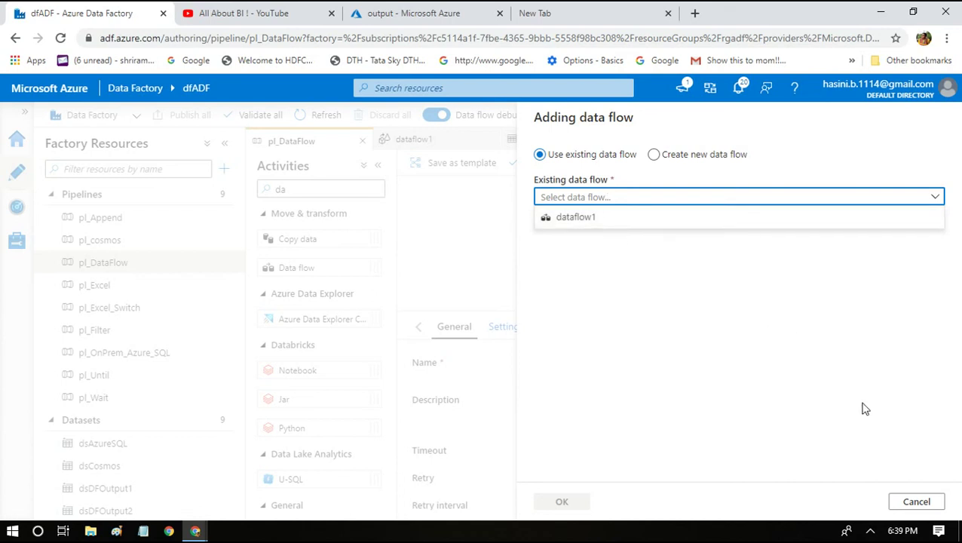
left_click(916, 501)
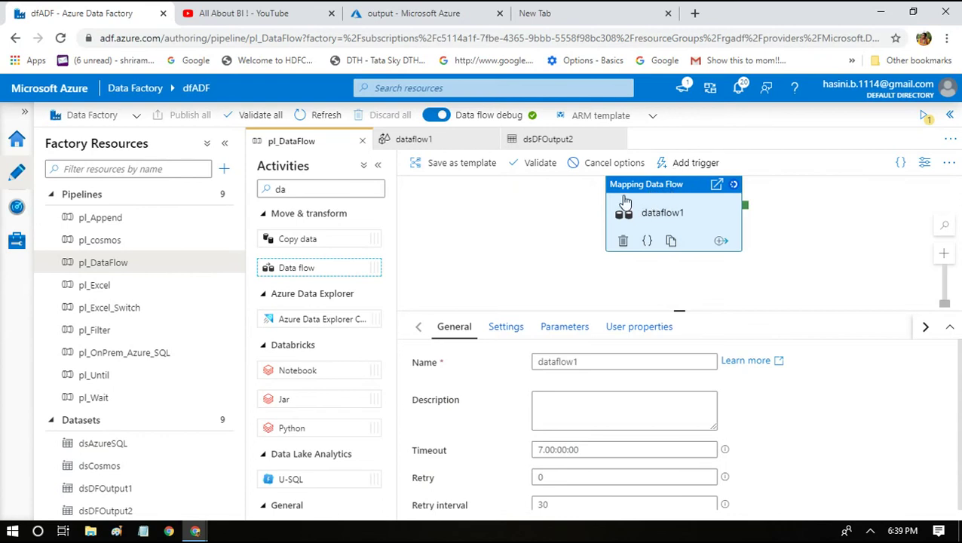
Refresh the output container in the Azure portal to look for the output file, and check the debug run's duration and status in Data Factory
left_click(362, 13)
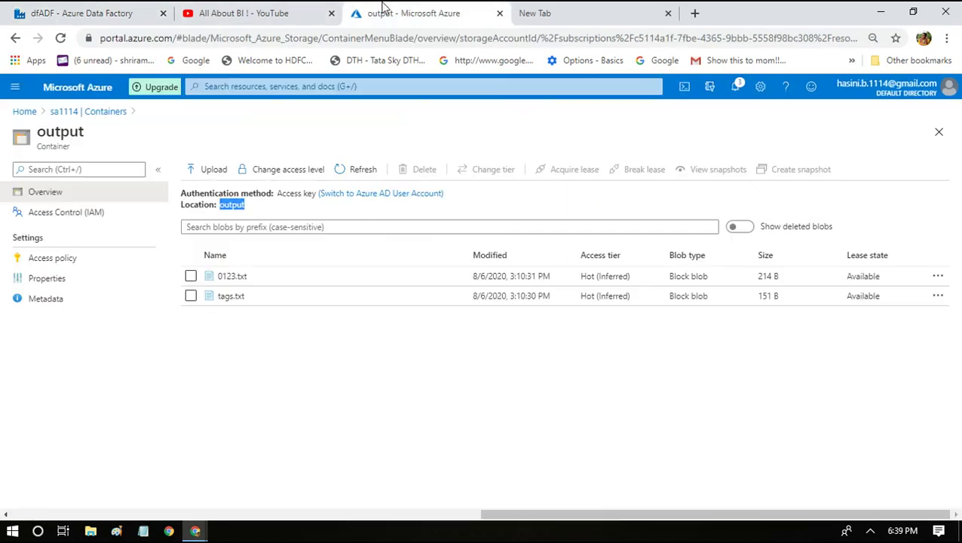
left_click(345, 176)
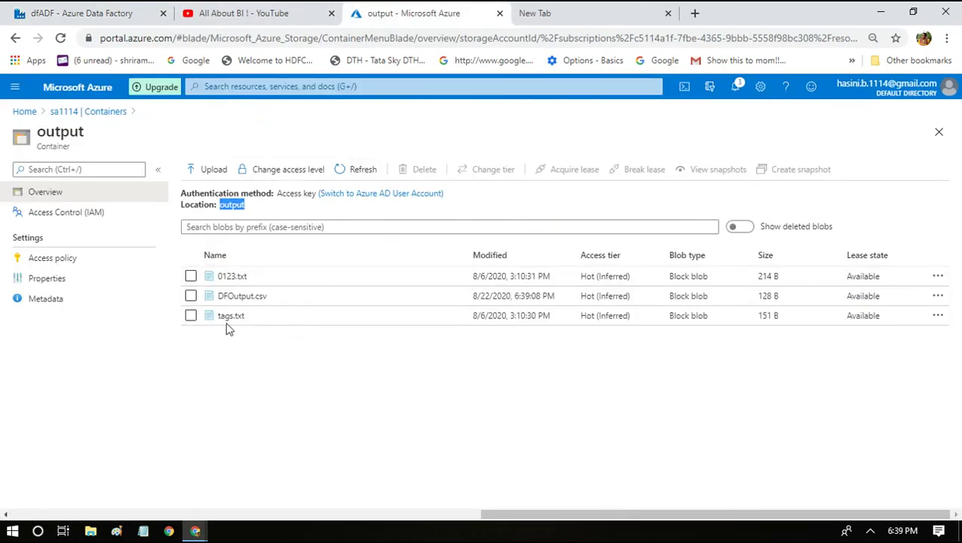
left_click(60, 11)
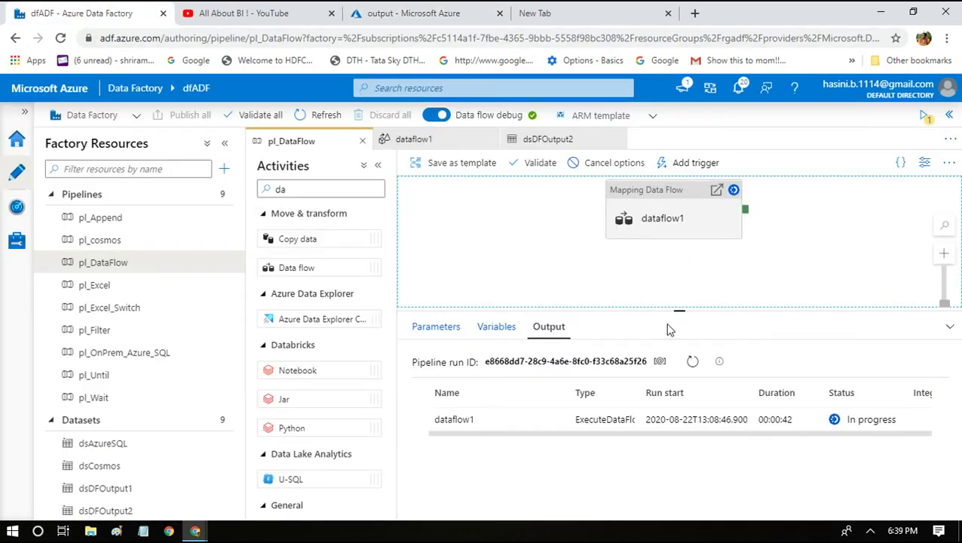
double_click(786, 419)
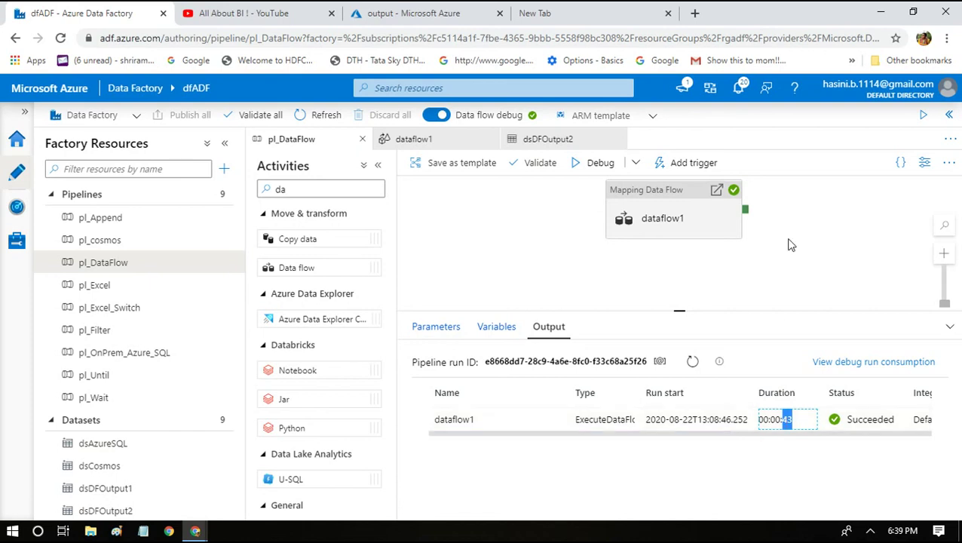
left_click(450, 12)
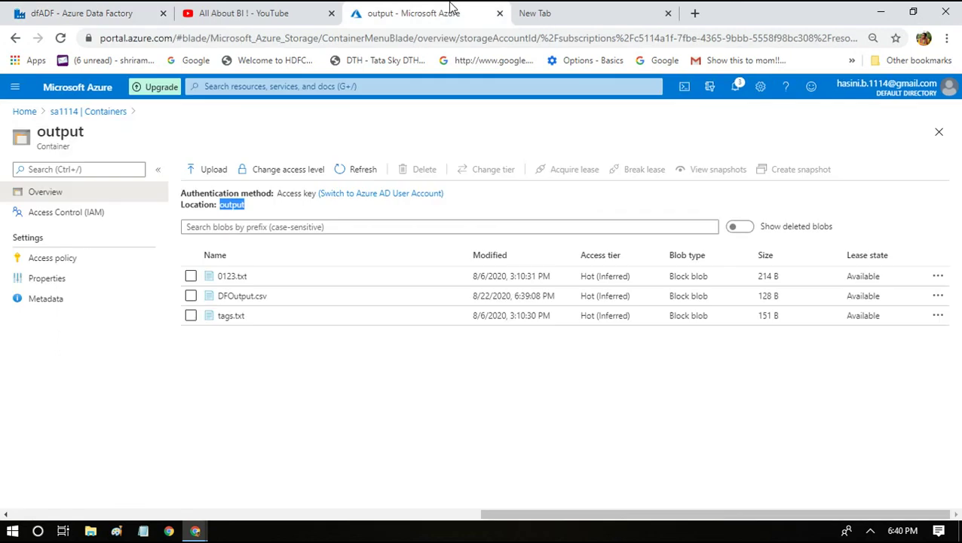
Open DFOutput.csv from the output container and examine its contents, checking the first name in each record
left_click(236, 298)
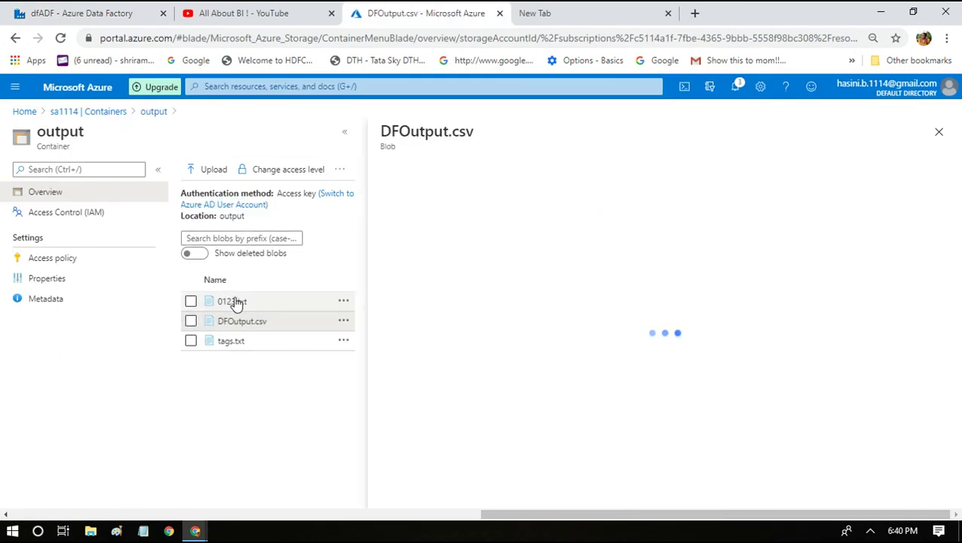
key("Escape")
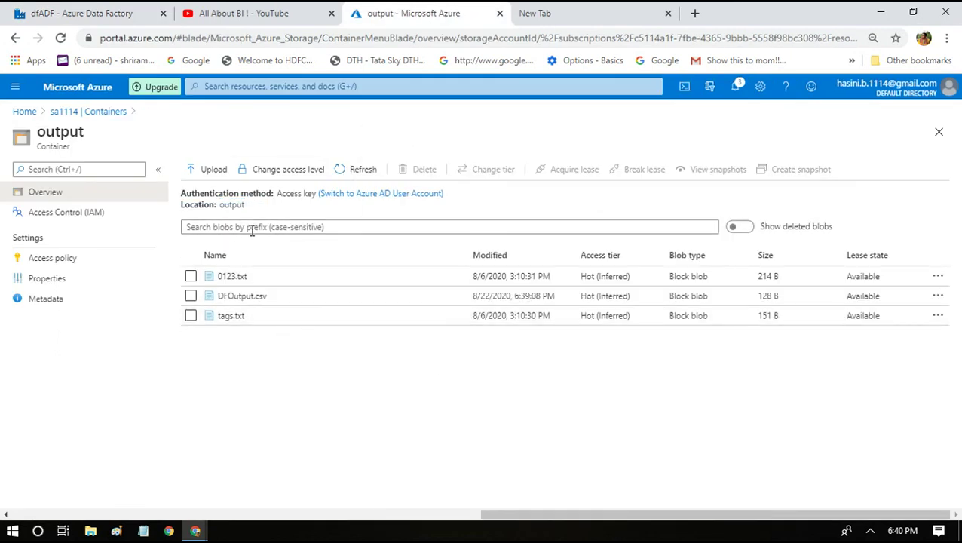
left_click(217, 298)
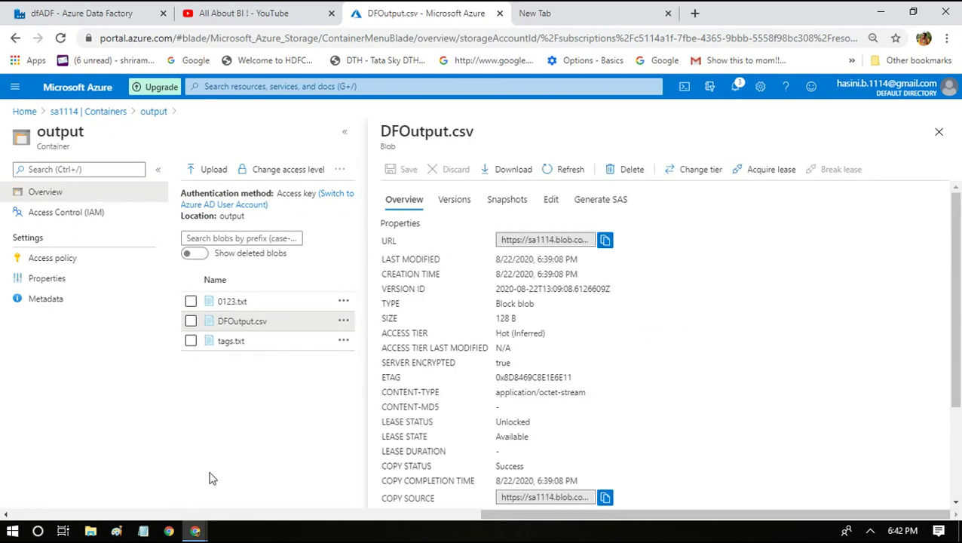
left_click(551, 200)
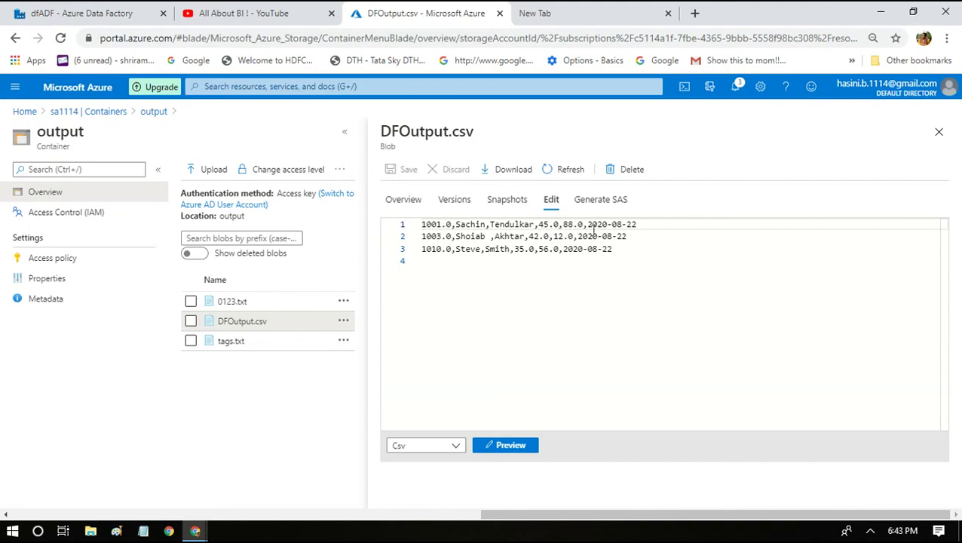
double_click(468, 224)
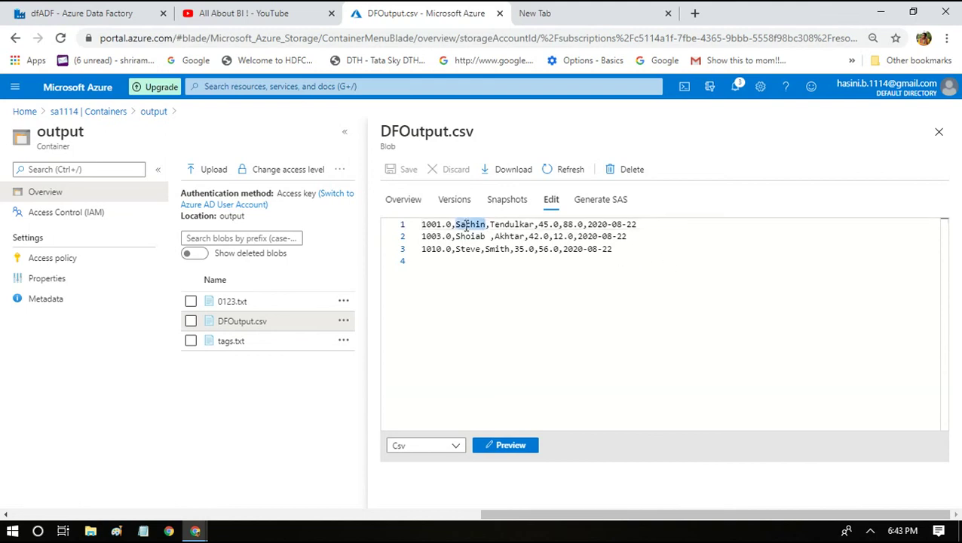
left_click(465, 236)
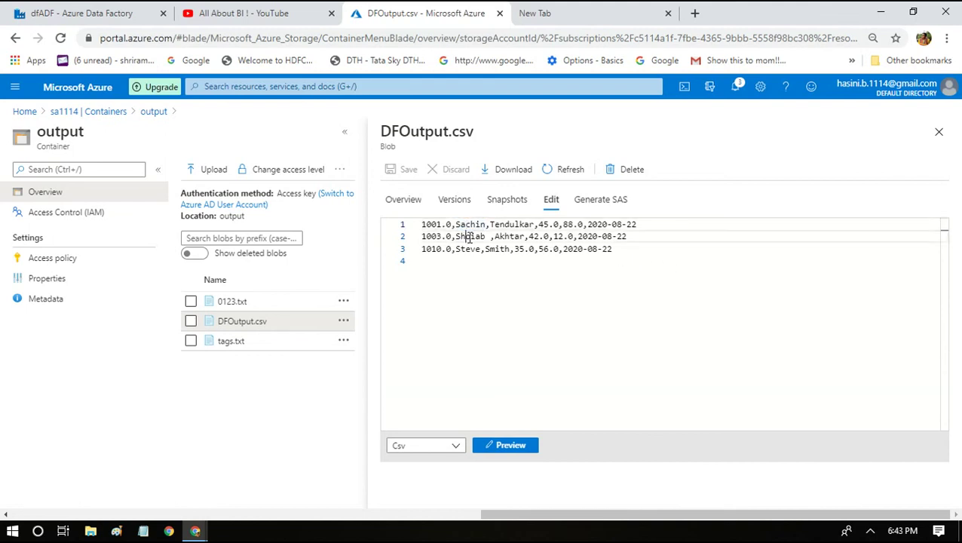
left_click(465, 248)
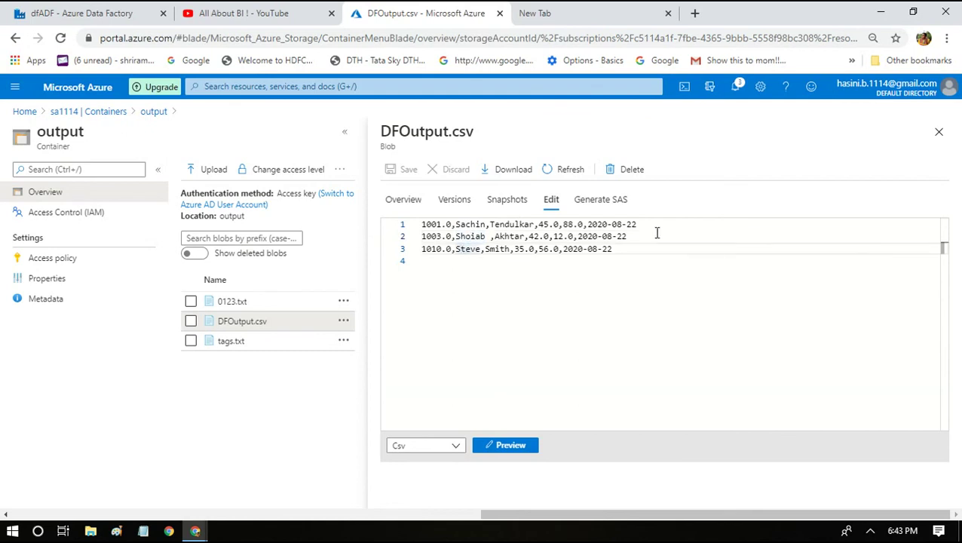
Switch back to Azure Data Factory and open dataflow1 from the pl_DataFlow pipeline to review its transformations
left_click(93, 11)
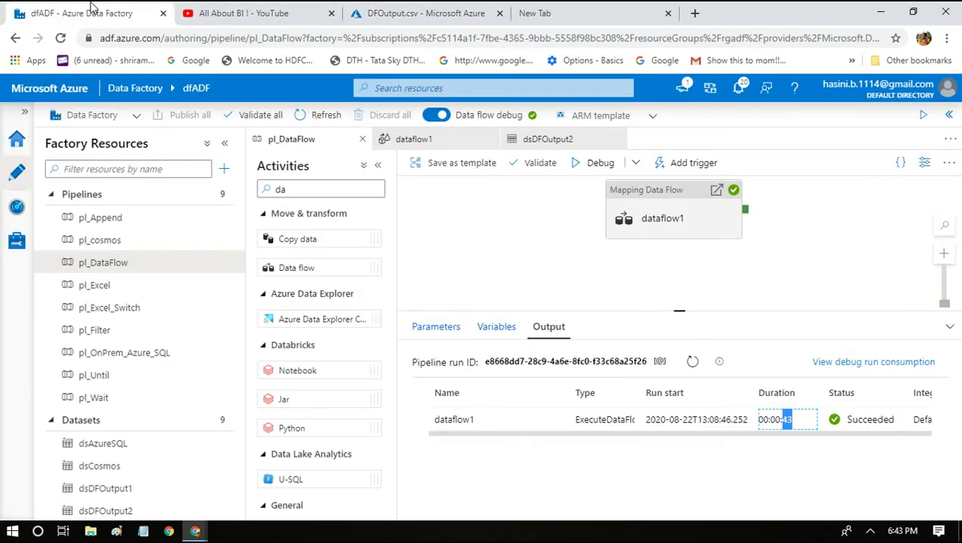
double_click(651, 190)
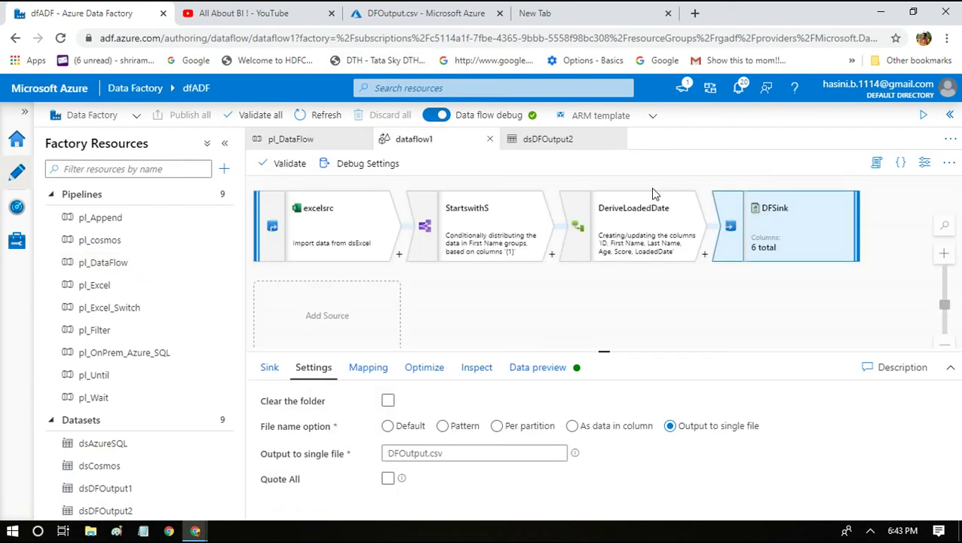